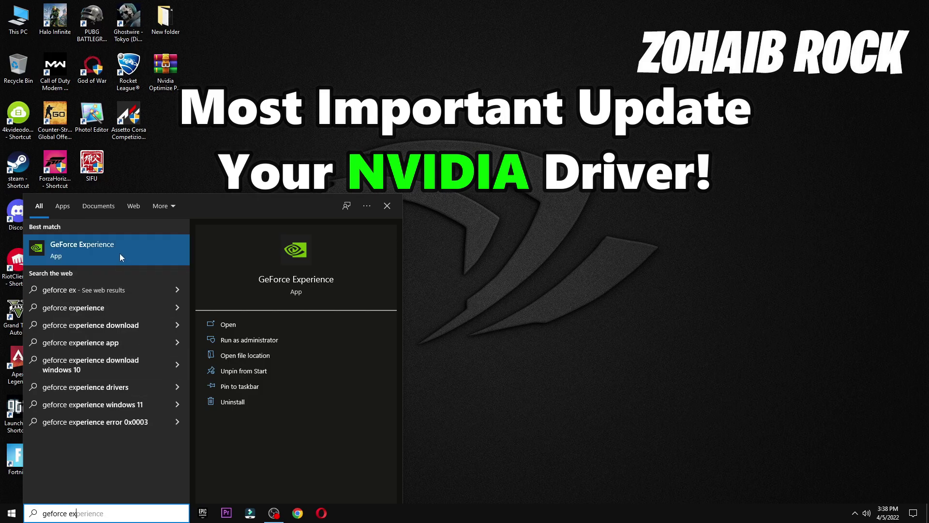
Launch GeForce Experience and review its general settings, including the system details and features.
{"action": "left_click", "coordinate": [105, 251]}
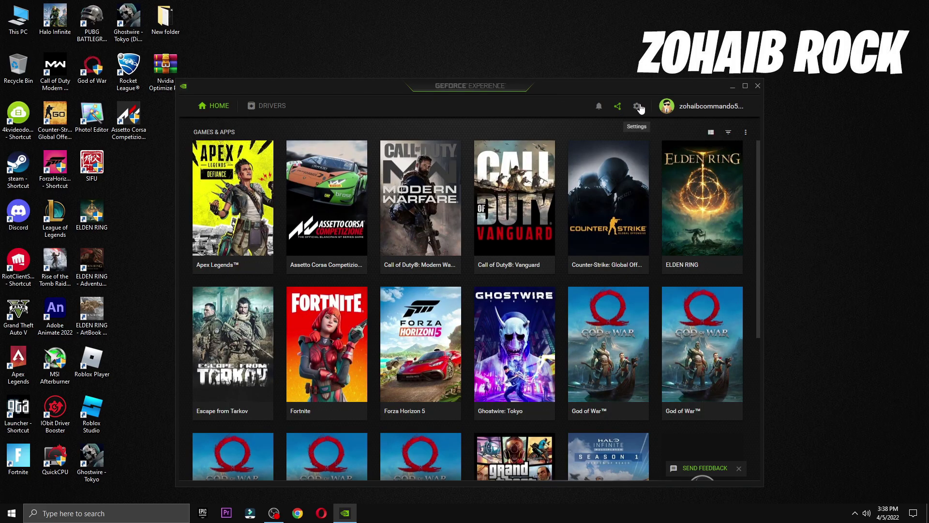
{"action": "left_click", "coordinate": [637, 103]}
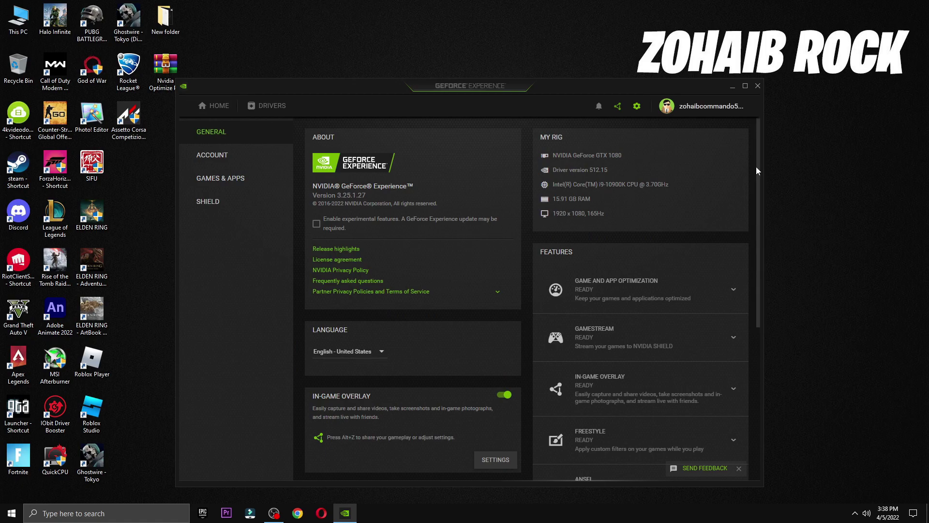
{"action": "left_click_drag", "start_coordinate": [759, 246], "coordinate": [759, 396]}
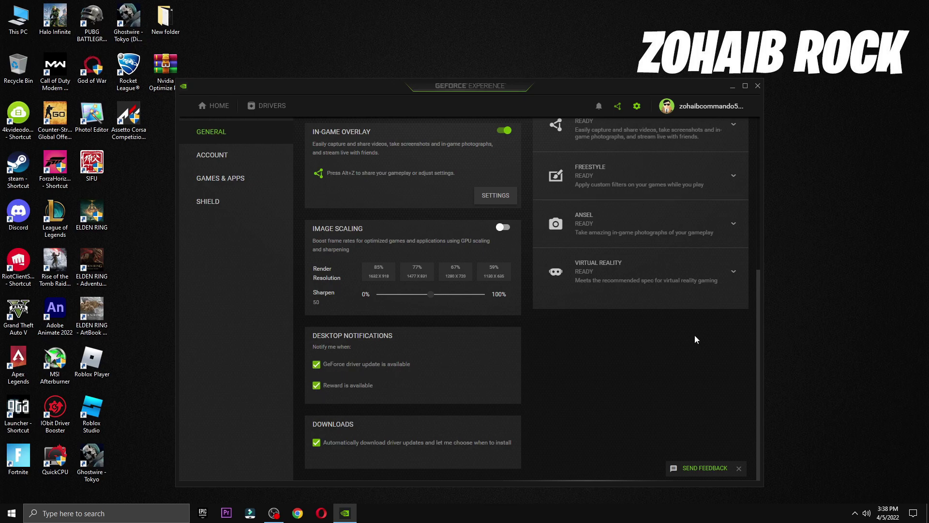
{"action": "left_click_drag", "start_coordinate": [758, 352], "coordinate": [754, 179]}
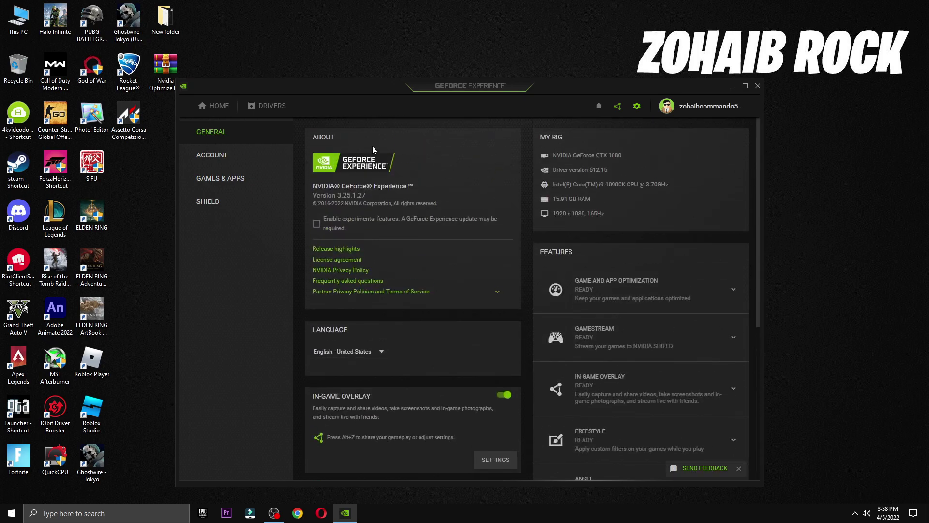
Check for updates to the GeForce Game Ready Driver.
{"action": "left_click", "coordinate": [265, 105]}
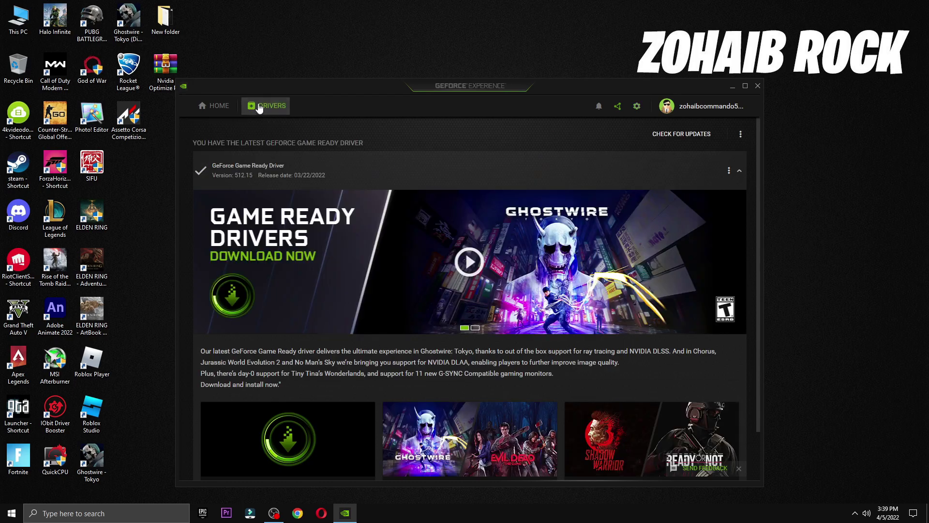
{"action": "left_click", "coordinate": [675, 135]}
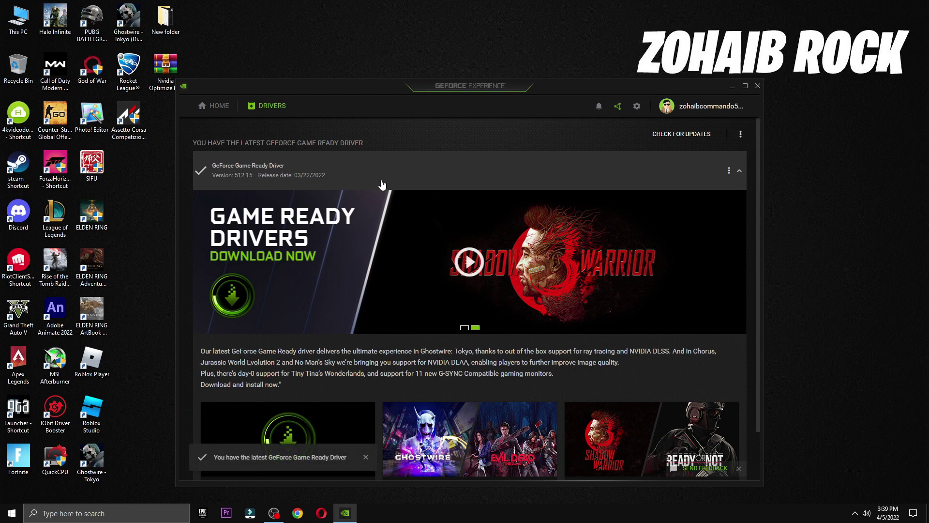
Open the in-game overlay's own settings from the general settings of GeForce Experience.
{"action": "left_click", "coordinate": [637, 106]}
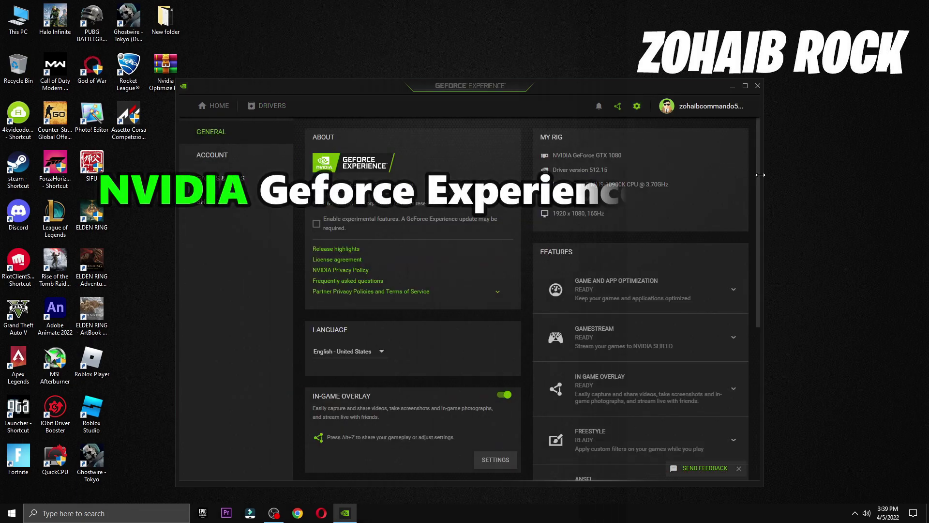
{"action": "scroll", "coordinate": [325, 329], "scroll_direction": "down", "scroll_amount": 2}
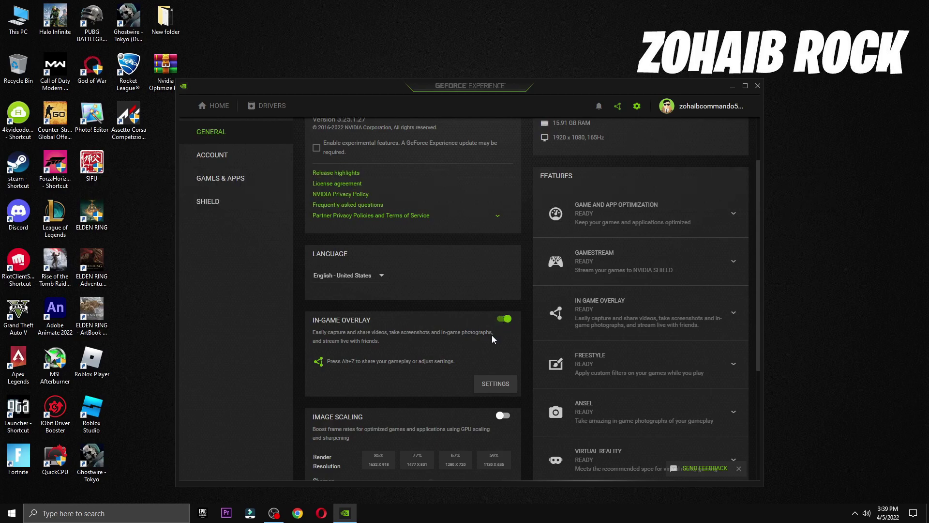
{"action": "left_click", "coordinate": [497, 383]}
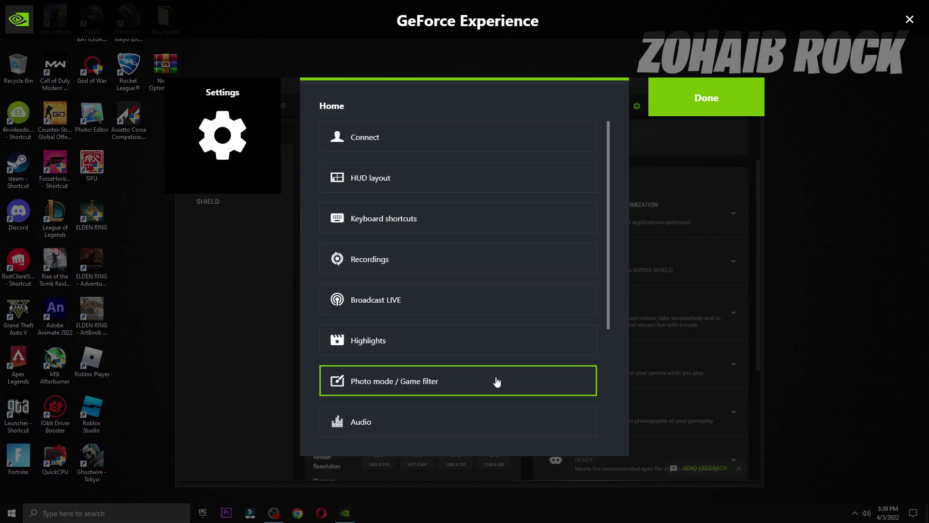
Review the HUD layout positions for the status indicator, performance, viewers and comments, and return to the overlay settings.
{"action": "left_click", "coordinate": [387, 179]}
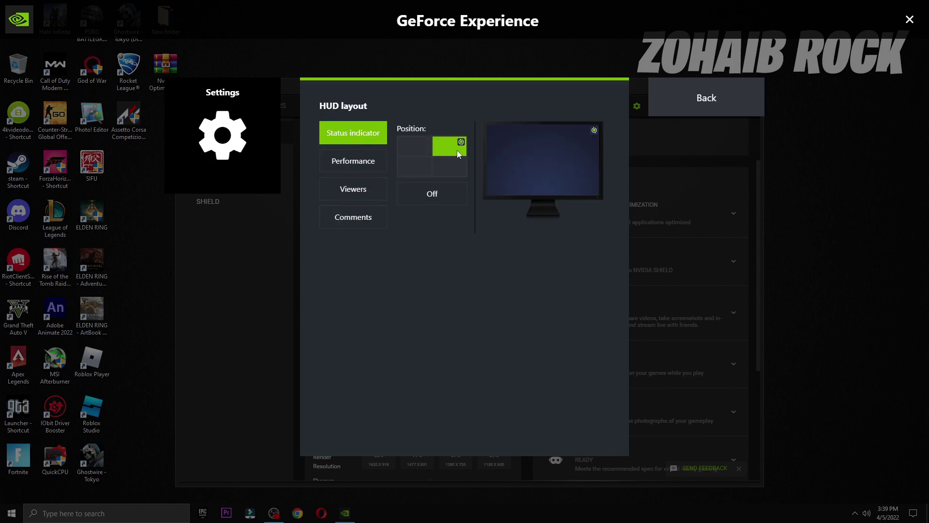
{"action": "left_click", "coordinate": [353, 160]}
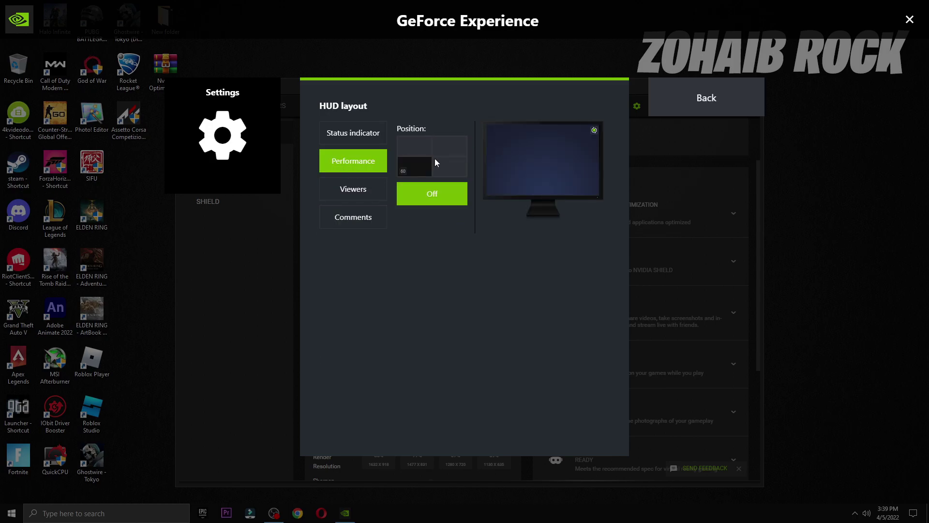
{"action": "left_click", "coordinate": [375, 190]}
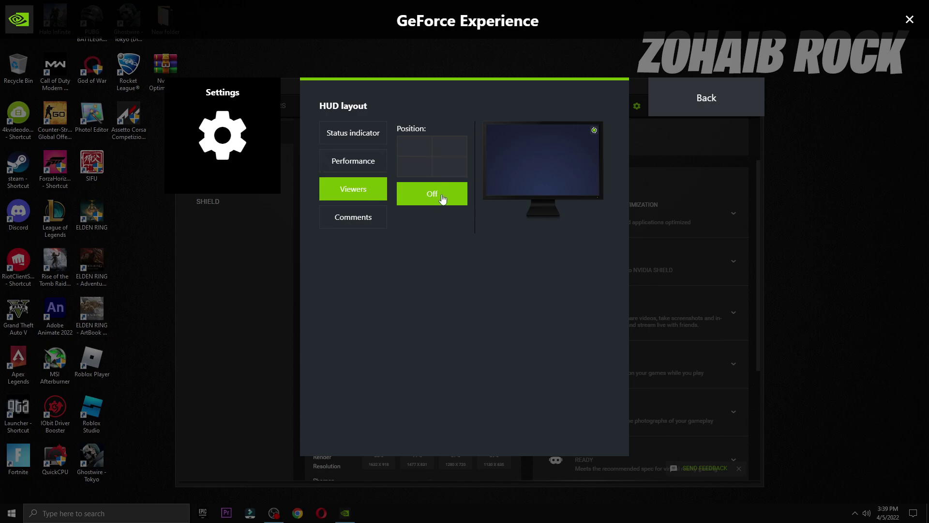
{"action": "left_click", "coordinate": [380, 216]}
{"action": "left_click", "coordinate": [676, 102]}
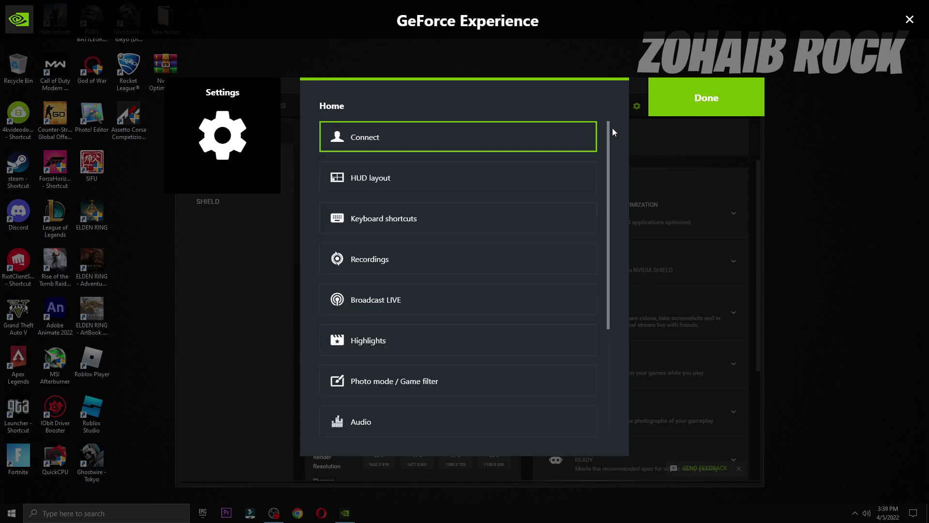
Review the overlay's keyboard shortcuts from General through Performance and return to the overlay settings.
{"action": "left_click", "coordinate": [379, 223]}
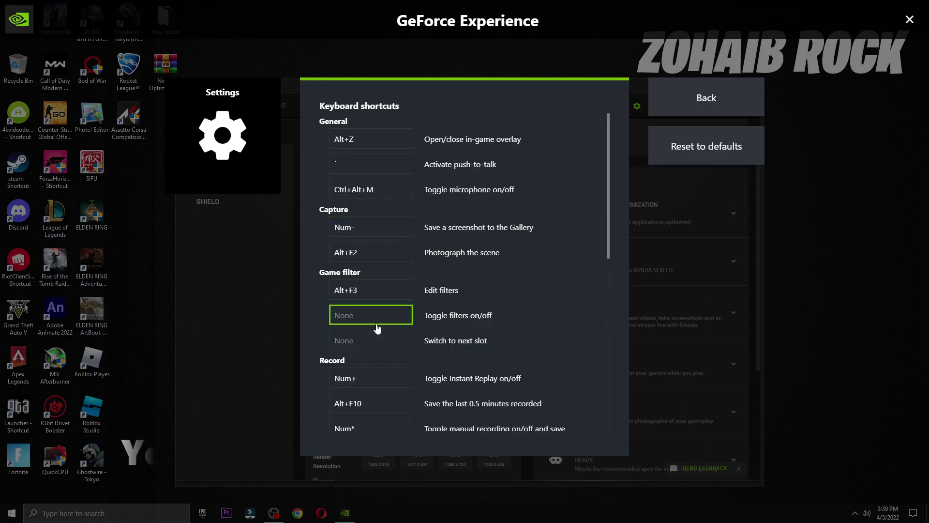
{"action": "scroll", "coordinate": [395, 285], "scroll_direction": "down", "scroll_amount": 1}
{"action": "scroll", "coordinate": [395, 287], "scroll_direction": "down", "scroll_amount": 2}
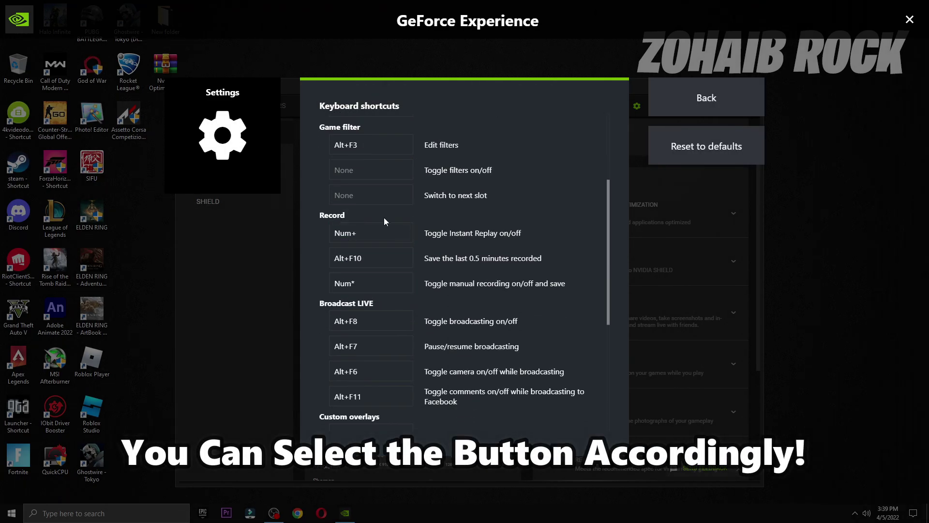
{"action": "scroll", "coordinate": [394, 295], "scroll_direction": "down", "scroll_amount": 3}
{"action": "scroll", "coordinate": [440, 352], "scroll_direction": "down", "scroll_amount": 2}
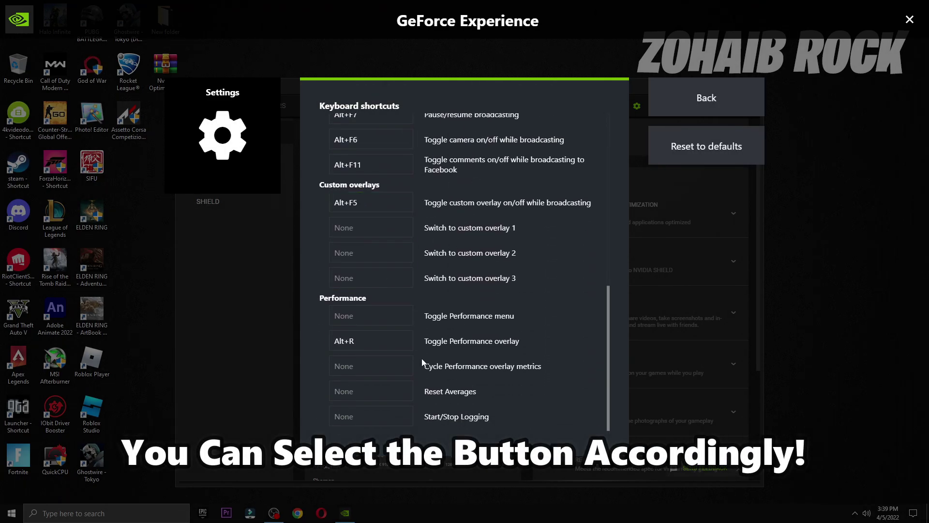
{"action": "scroll", "coordinate": [429, 261], "scroll_direction": "up", "scroll_amount": 8}
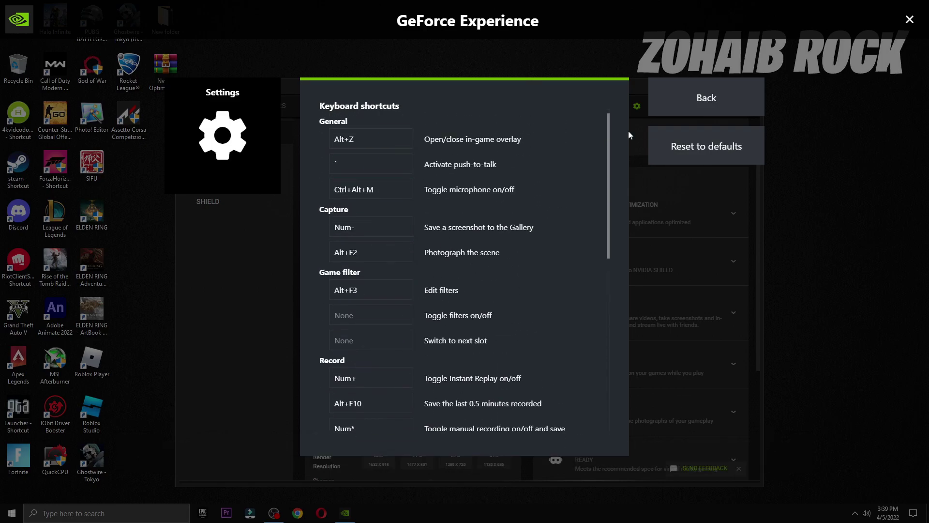
{"action": "left_click", "coordinate": [693, 102]}
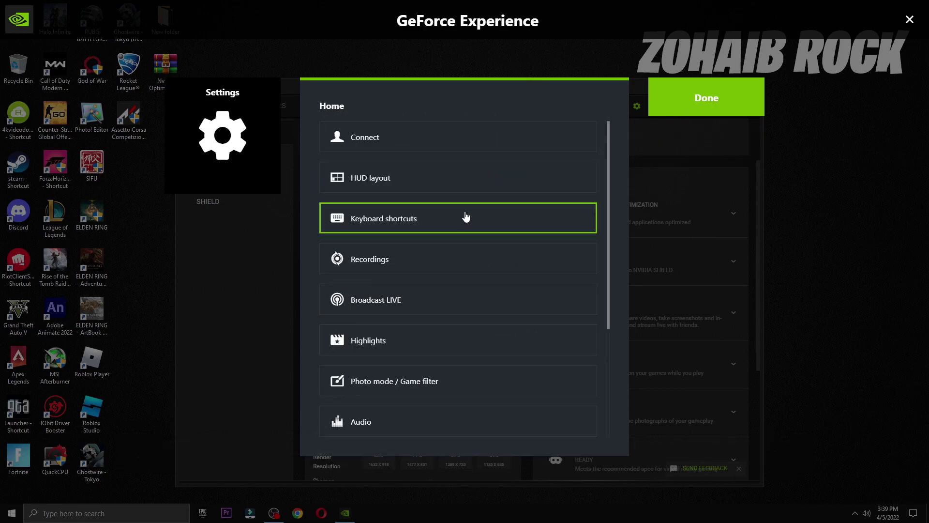
Choose the NVIDIA Recodring folder on drive F: as the save location for recorded videos.
{"action": "left_click", "coordinate": [402, 260]}
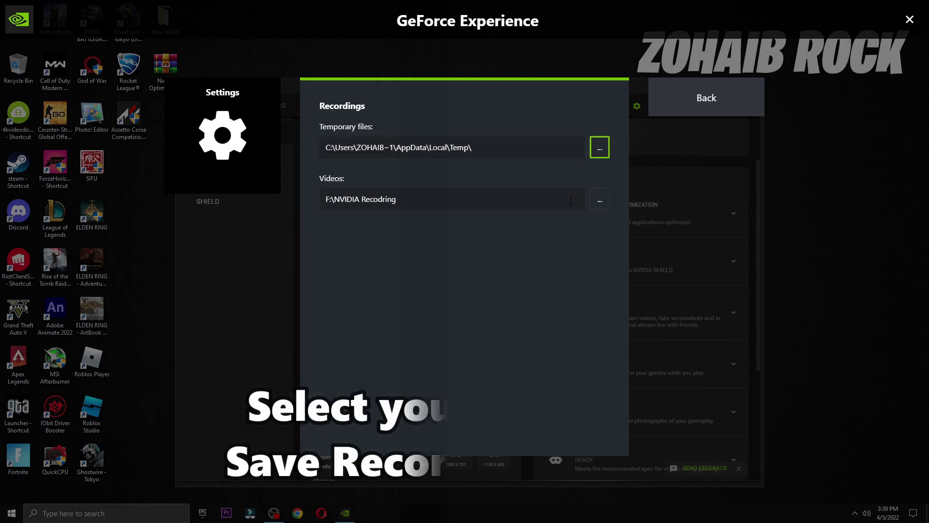
{"action": "left_click", "coordinate": [599, 200]}
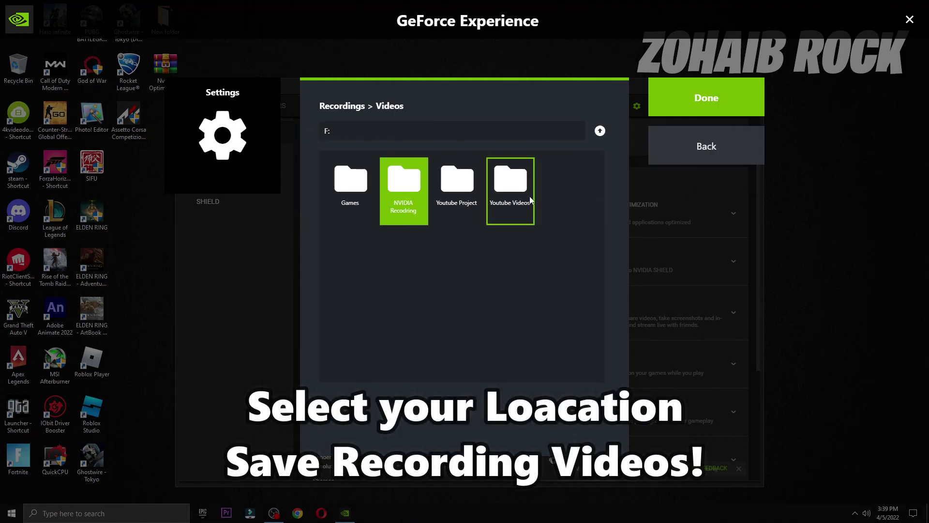
{"action": "left_click", "coordinate": [707, 98]}
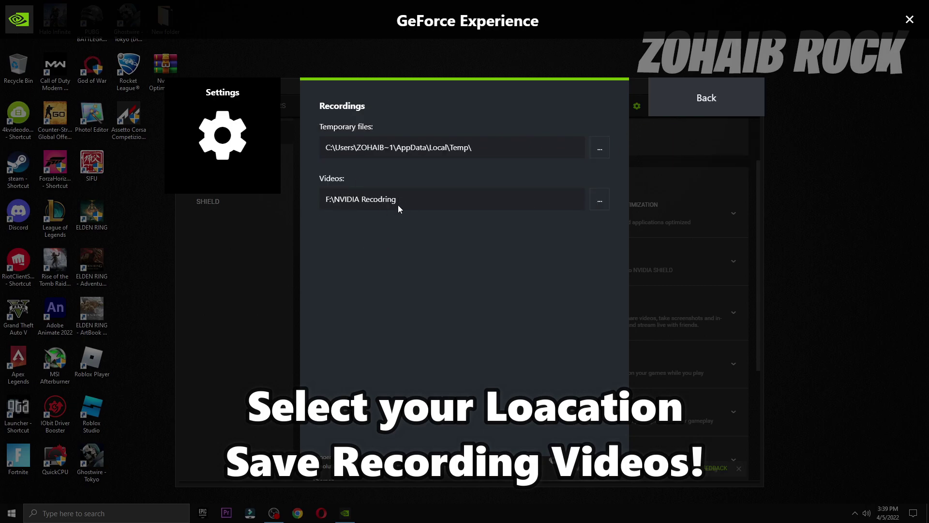
{"action": "left_click", "coordinate": [697, 107]}
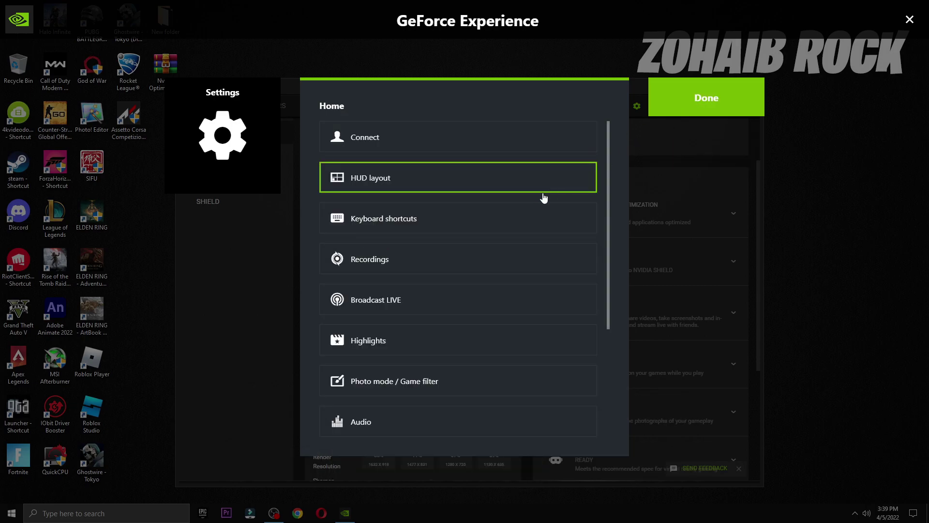
Set the live broadcast destination to YouTube and its quality to High.
{"action": "left_click", "coordinate": [374, 304]}
{"action": "left_click", "coordinate": [393, 207]}
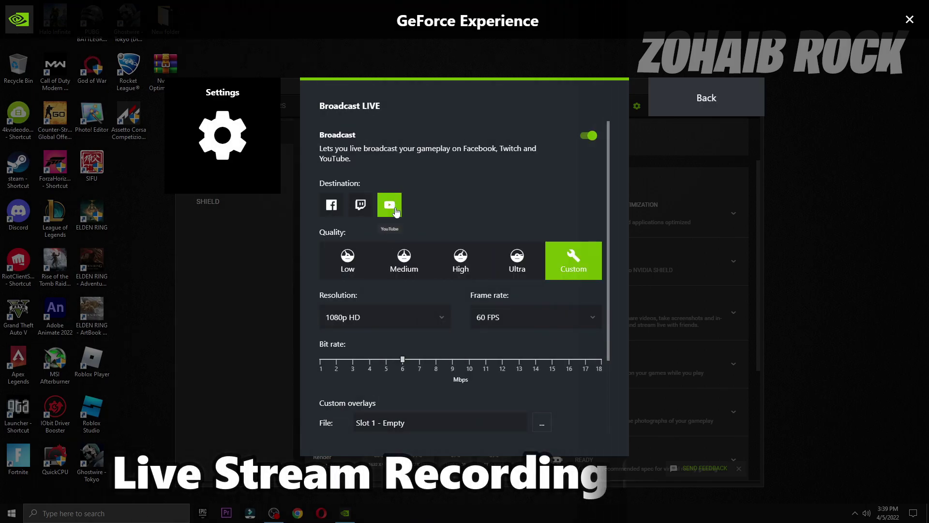
{"action": "left_click", "coordinate": [461, 268]}
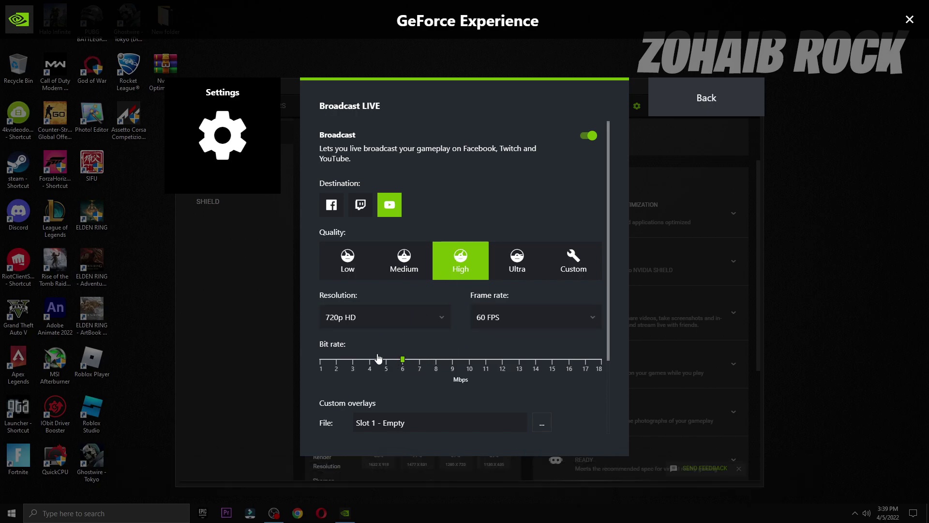
Try the broadcast resolutions 1080p HD and 720p HD, ending on the High quality preset again.
{"action": "left_click", "coordinate": [365, 321]}
{"action": "left_click", "coordinate": [352, 290]}
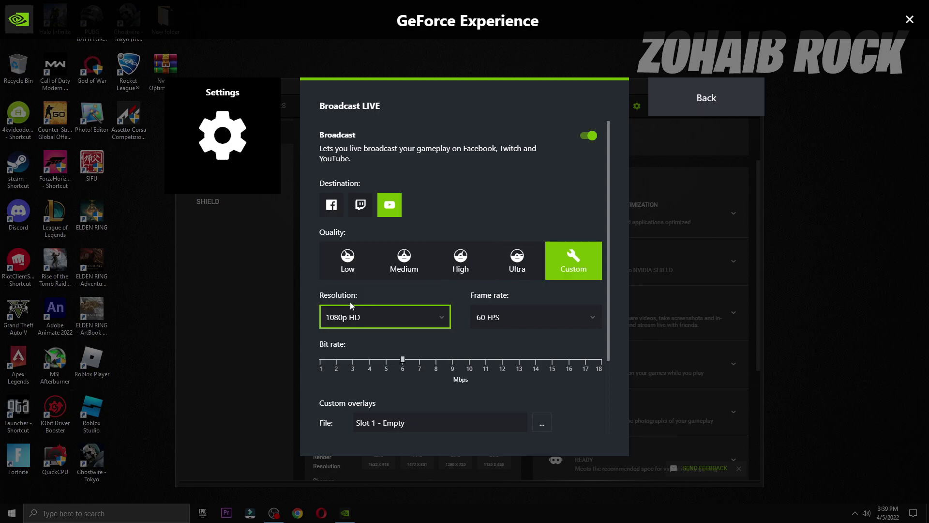
{"action": "left_click", "coordinate": [367, 319]}
{"action": "left_click", "coordinate": [349, 339]}
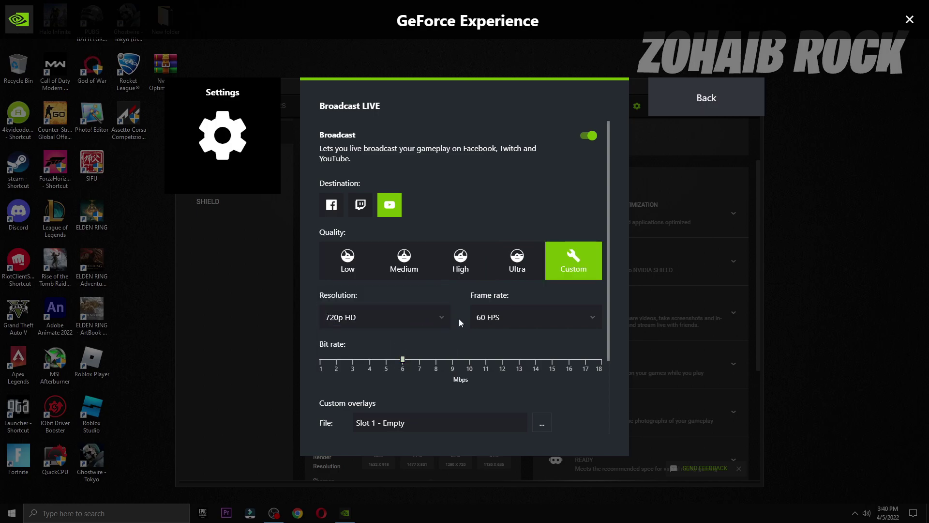
{"action": "left_click", "coordinate": [468, 262]}
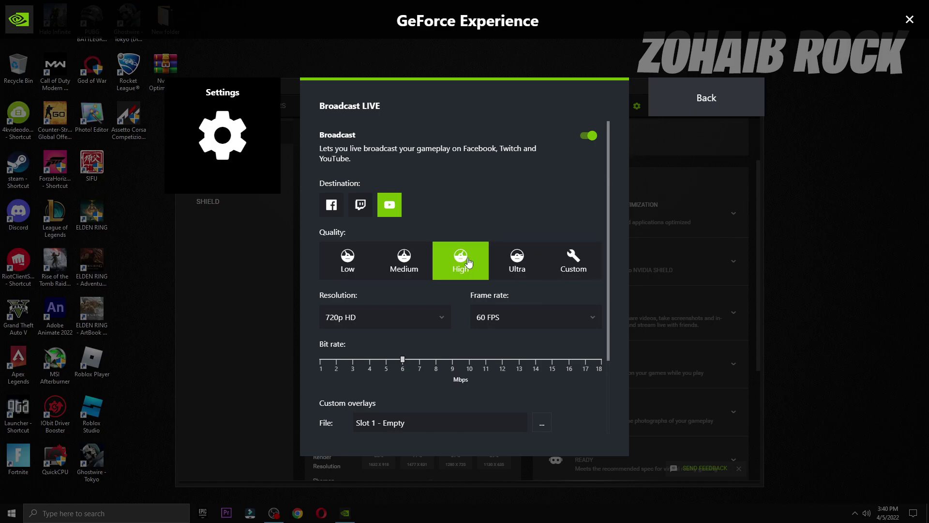
Choose the NVIDIA Recodring folder on drive F: for the temporary files of game highlights.
{"action": "left_click", "coordinate": [697, 99]}
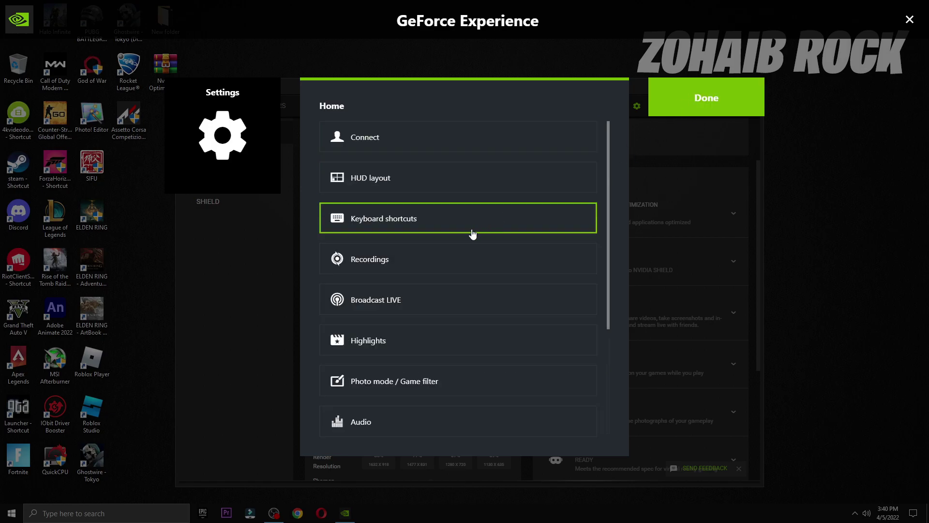
{"action": "left_click", "coordinate": [401, 341]}
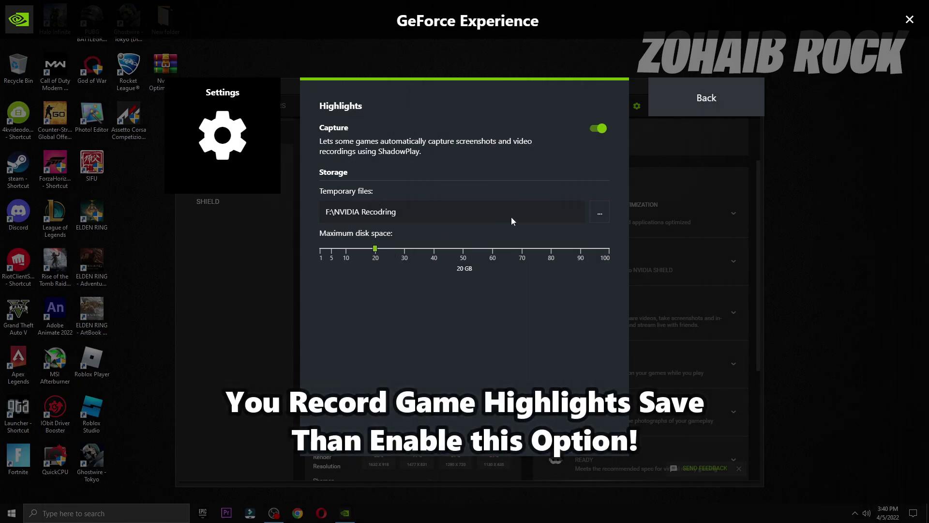
{"action": "left_click", "coordinate": [597, 214]}
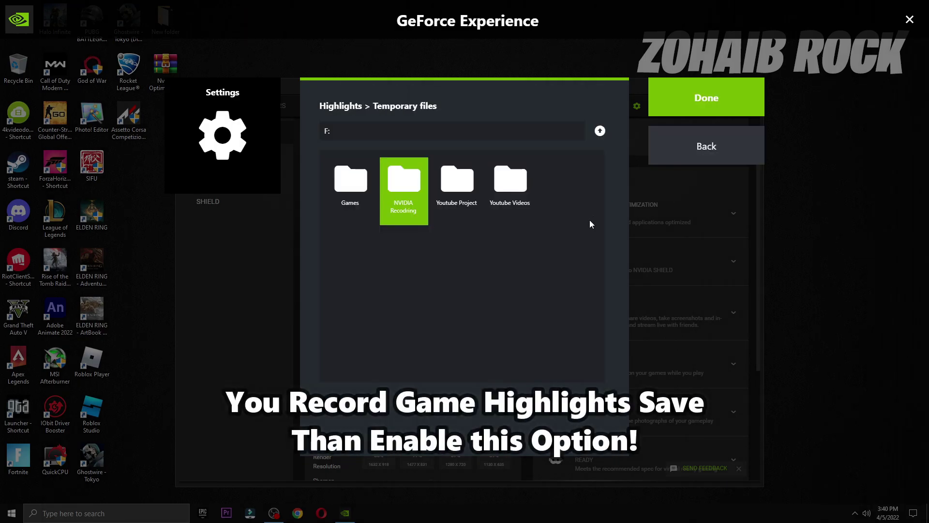
{"action": "left_click", "coordinate": [679, 115]}
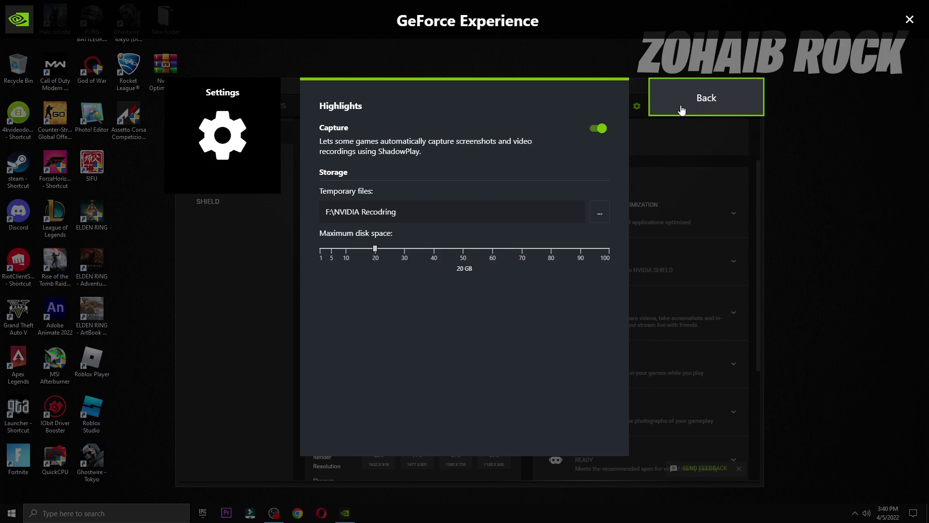
{"action": "left_click", "coordinate": [705, 97]}
Check the Capture / Enhance setting for photo mode and game filter, and return to the overlay settings.
{"action": "scroll", "coordinate": [450, 269], "scroll_direction": "down", "scroll_amount": 3}
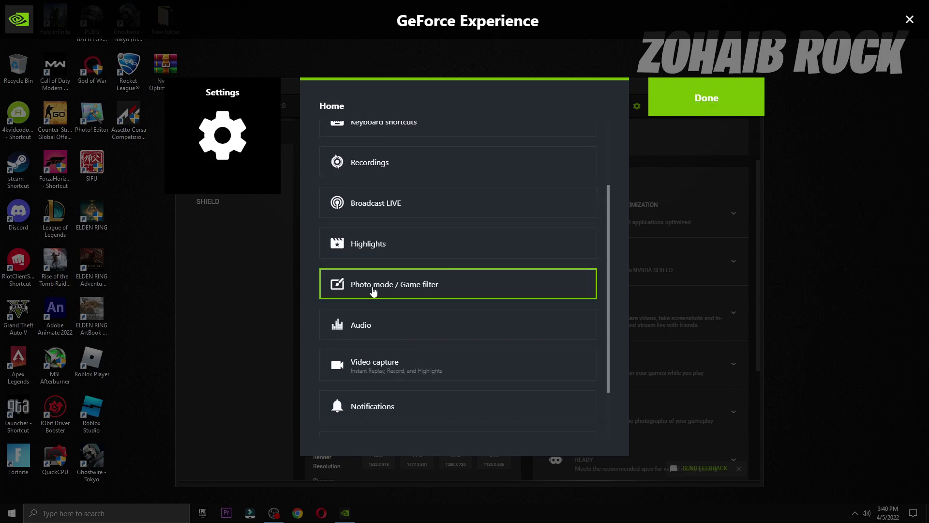
{"action": "left_click", "coordinate": [382, 291]}
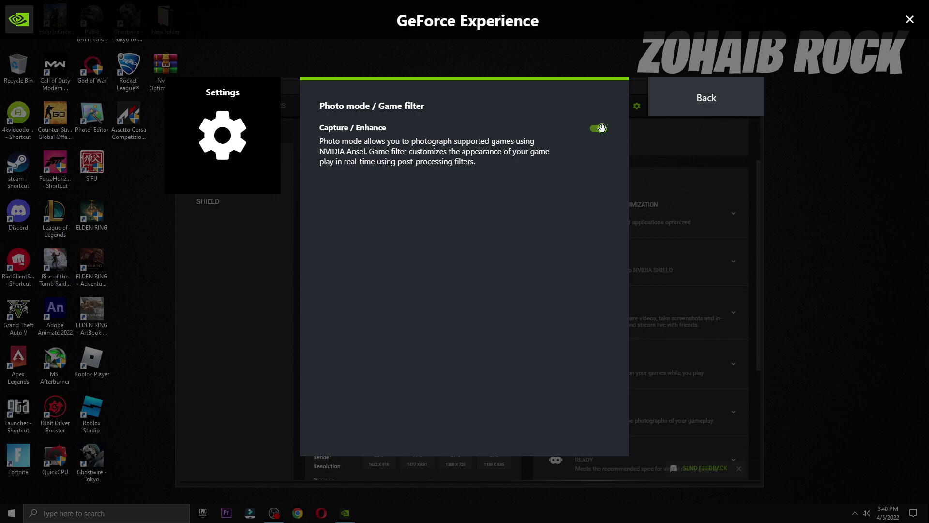
{"action": "left_click", "coordinate": [707, 98]}
Check the system sound, microphone and audio track settings of the overlay, and return to the settings overview.
{"action": "scroll", "coordinate": [438, 310], "scroll_direction": "down", "scroll_amount": 1}
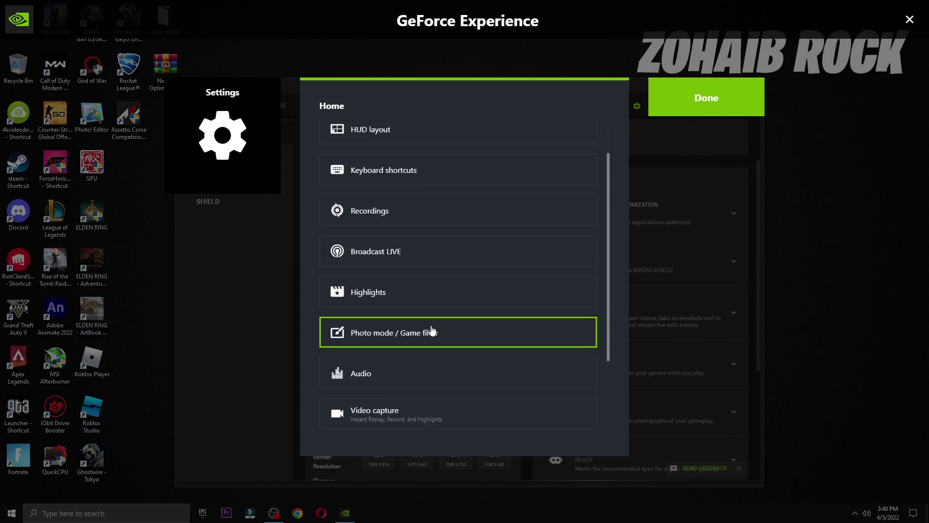
{"action": "left_click", "coordinate": [376, 375]}
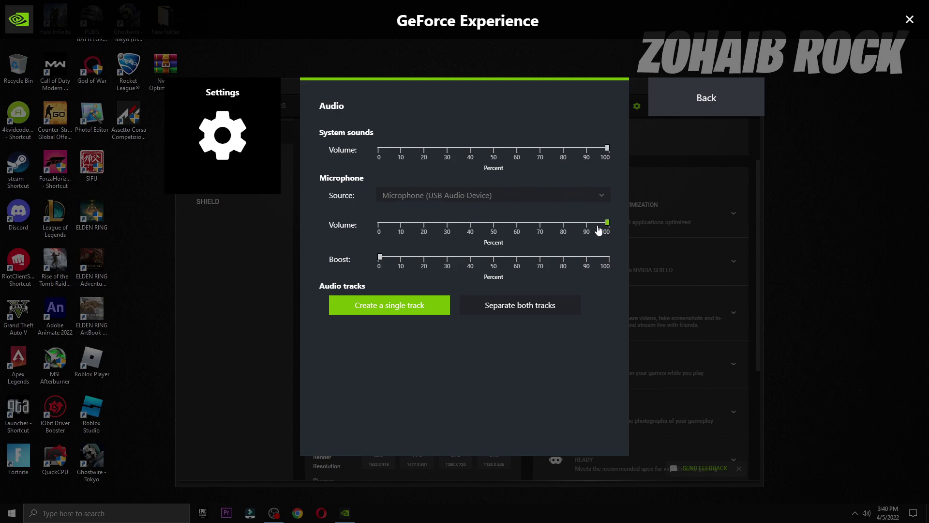
{"action": "left_click", "coordinate": [685, 104]}
In the video capture settings, try the 720p HD resolution with a 15 Mbps bit rate.
{"action": "scroll", "coordinate": [456, 270], "scroll_direction": "down", "scroll_amount": 3}
{"action": "left_click", "coordinate": [395, 318]}
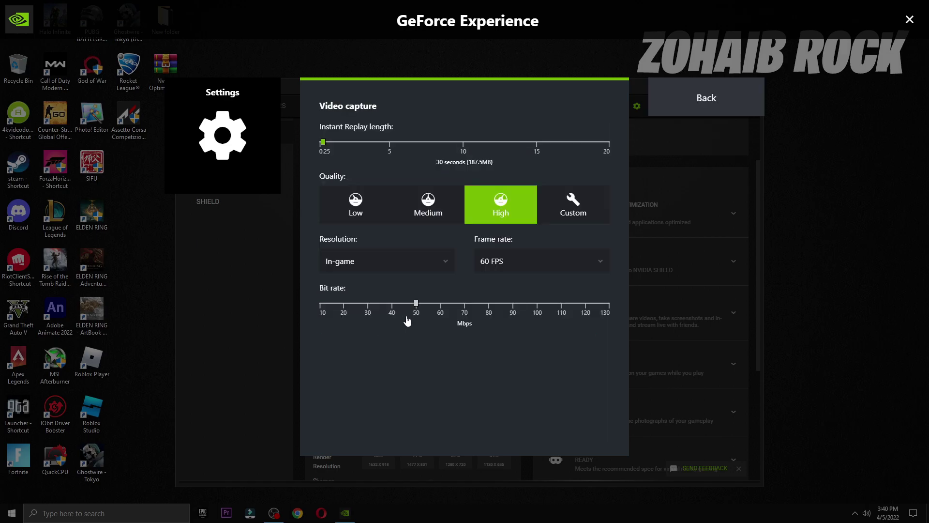
{"action": "left_click", "coordinate": [417, 304]}
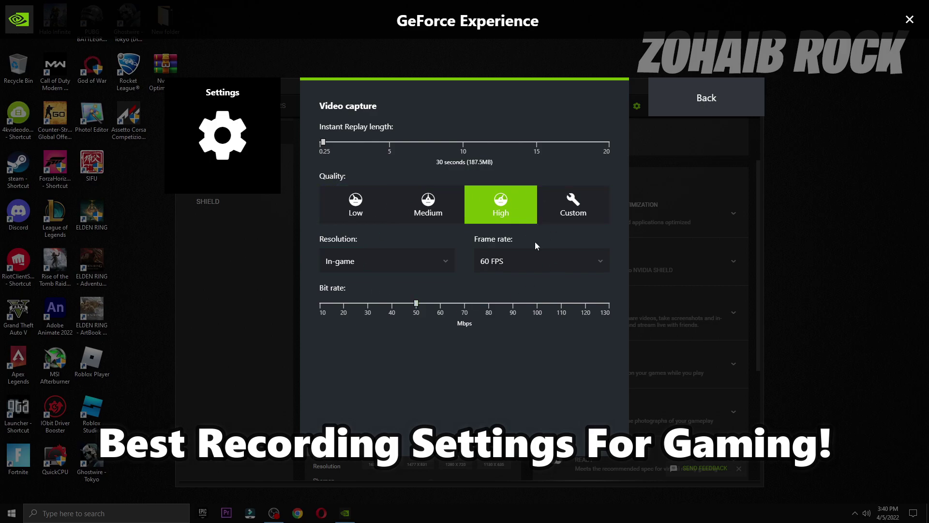
{"action": "left_click", "coordinate": [407, 264]}
{"action": "left_click", "coordinate": [373, 333]}
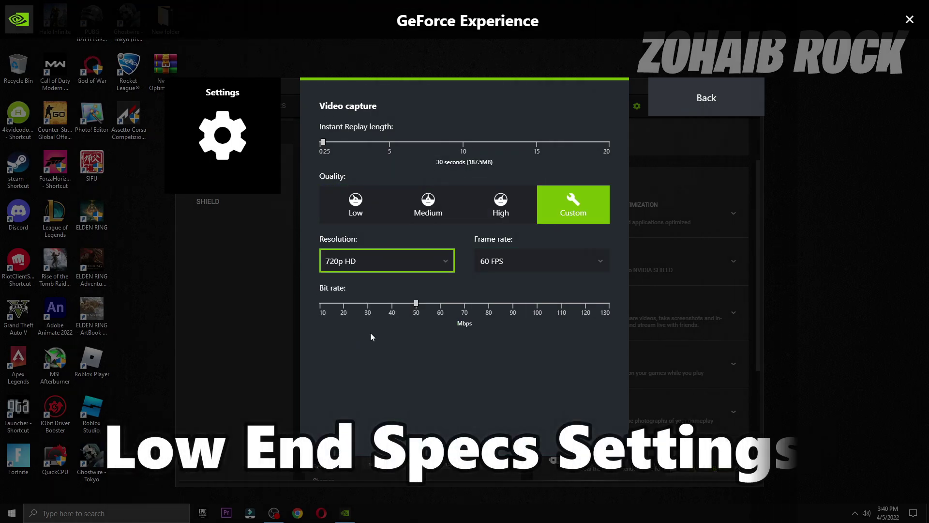
{"action": "left_click", "coordinate": [355, 309]}
{"action": "mouse_move", "coordinate": [362, 307]}
{"action": "left_mouse_down"}
{"action": "mouse_move", "coordinate": [388, 308]}
{"action": "mouse_move", "coordinate": [358, 304]}
{"action": "left_mouse_up"}
Try the 1080p HD capture resolution with a 30 Mbps bit rate.
{"action": "left_click", "coordinate": [379, 259]}
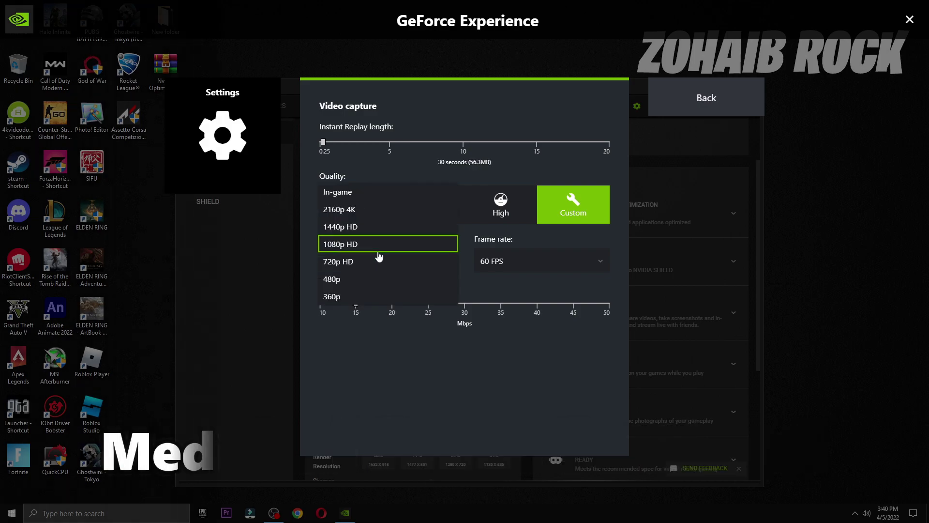
{"action": "left_click", "coordinate": [355, 244]}
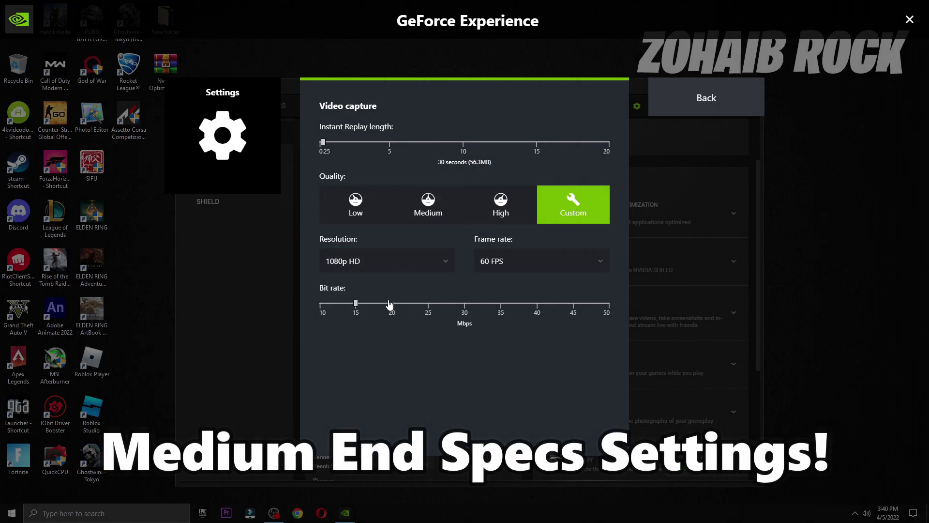
{"action": "left_click_drag", "start_coordinate": [357, 309], "coordinate": [463, 305]}
Set the capture resolution to In-game with the High quality preset, and return to the settings overview.
{"action": "left_click", "coordinate": [387, 261]}
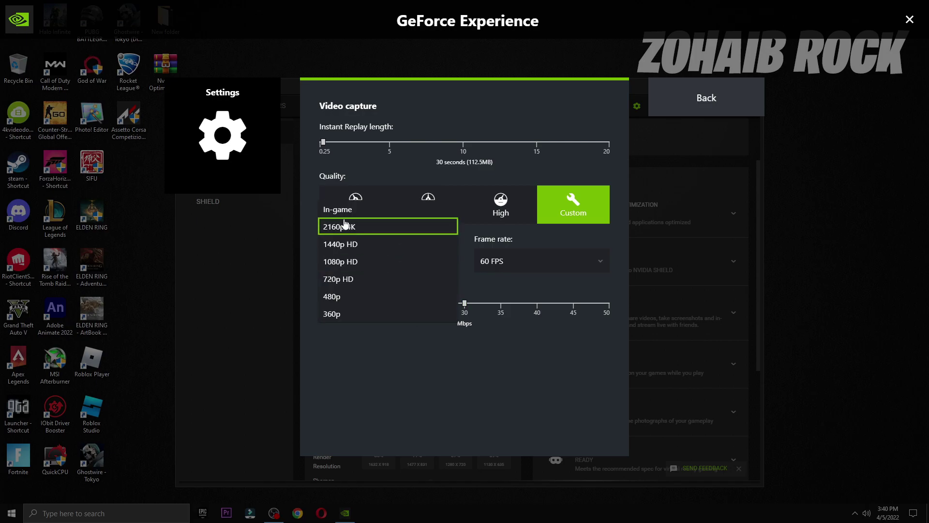
{"action": "left_click", "coordinate": [339, 208]}
{"action": "left_click", "coordinate": [502, 209]}
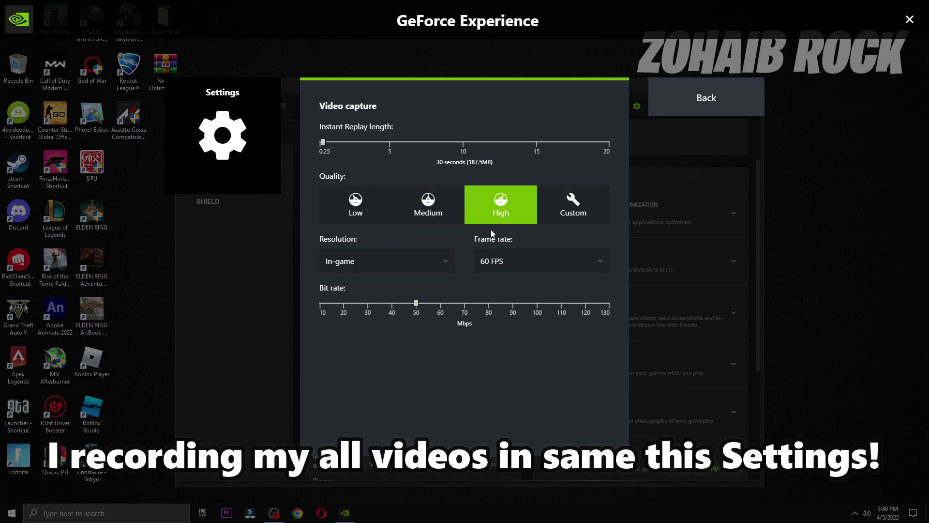
{"action": "left_click", "coordinate": [701, 99]}
Check the Desktop capture setting under privacy control, and return to the settings overview.
{"action": "scroll", "coordinate": [525, 249], "scroll_direction": "down", "scroll_amount": 2}
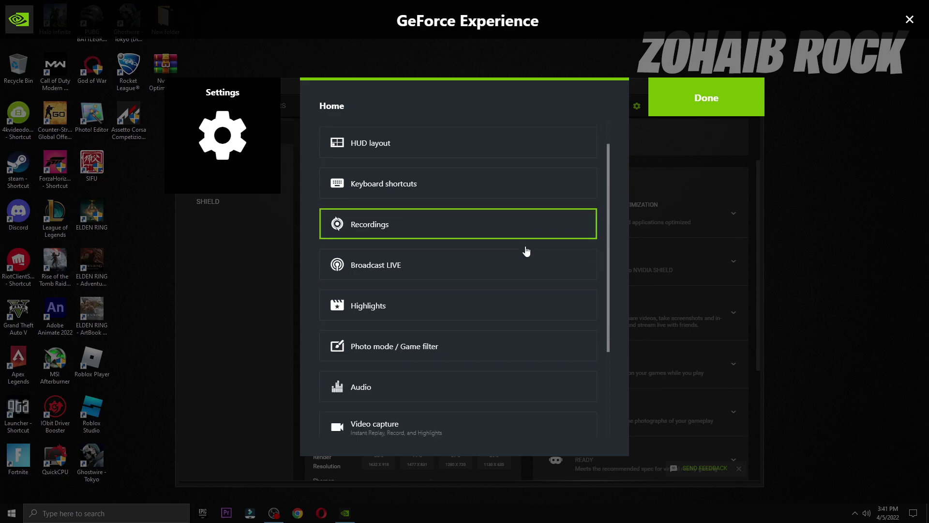
{"action": "scroll", "coordinate": [526, 250], "scroll_direction": "down", "scroll_amount": 2}
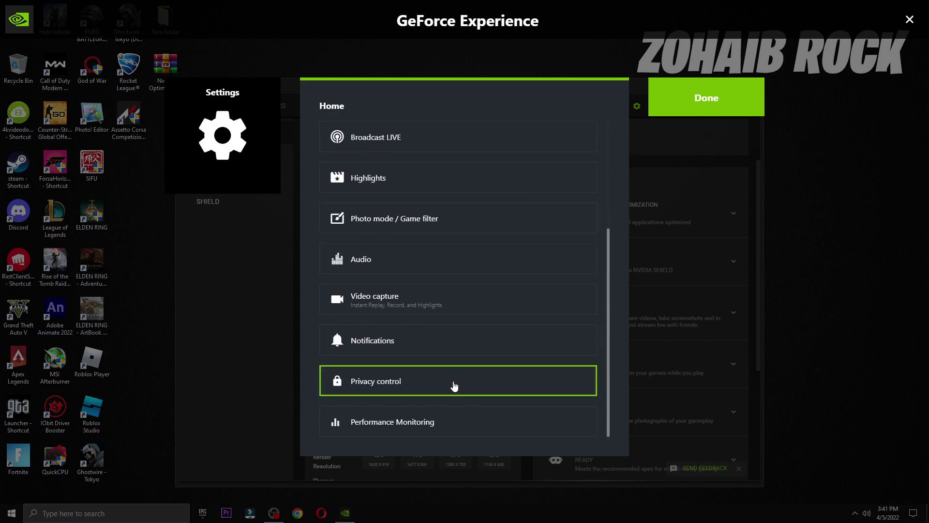
{"action": "left_click", "coordinate": [398, 387]}
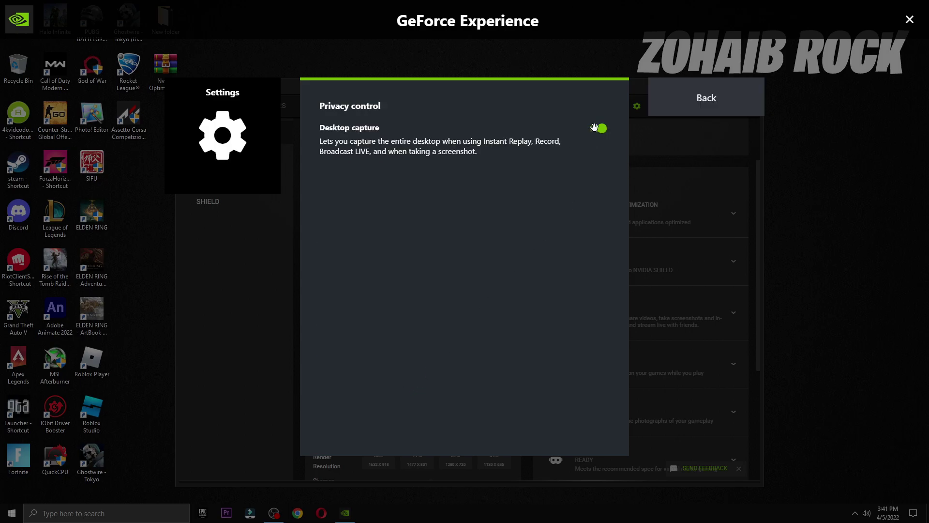
{"action": "left_click", "coordinate": [663, 110]}
Review the Reflex Flash Indicator and log file settings for performance monitoring, and return to the settings overview.
{"action": "scroll", "coordinate": [437, 317], "scroll_direction": "down", "scroll_amount": 5}
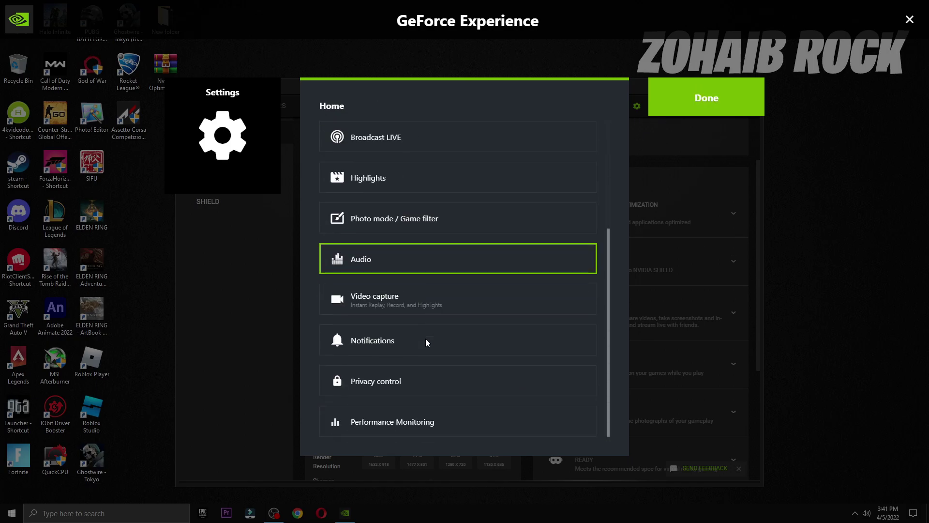
{"action": "left_click", "coordinate": [420, 429]}
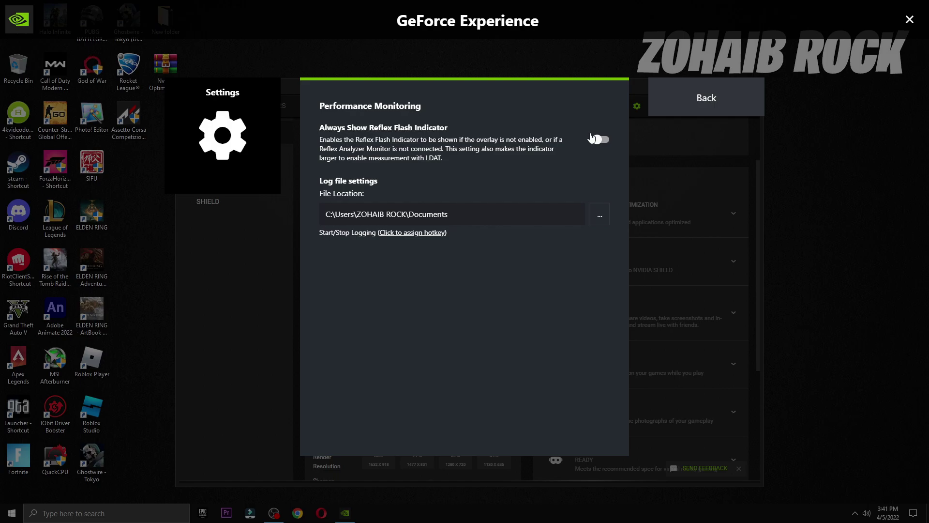
{"action": "left_click", "coordinate": [691, 100]}
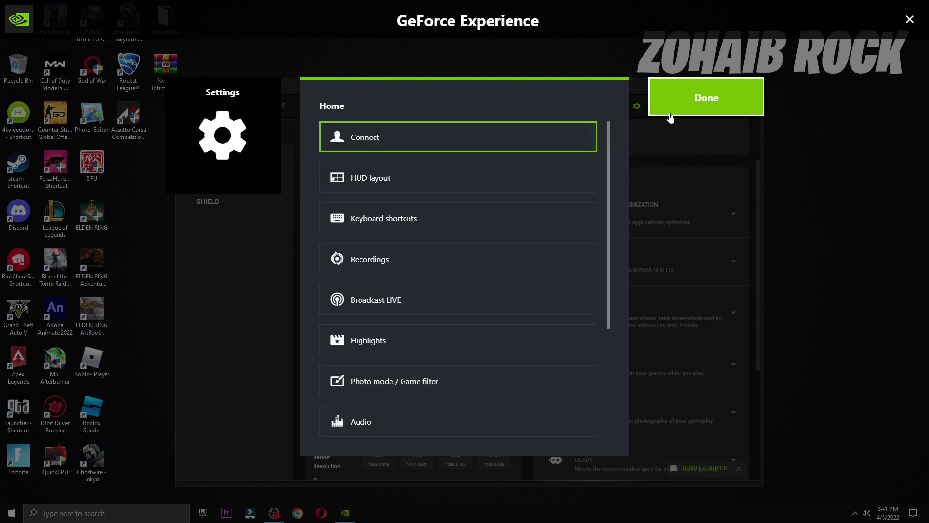
Finish the overlay settings and close both the in-game overlay and the GeForce Experience window.
{"action": "left_click", "coordinate": [692, 102]}
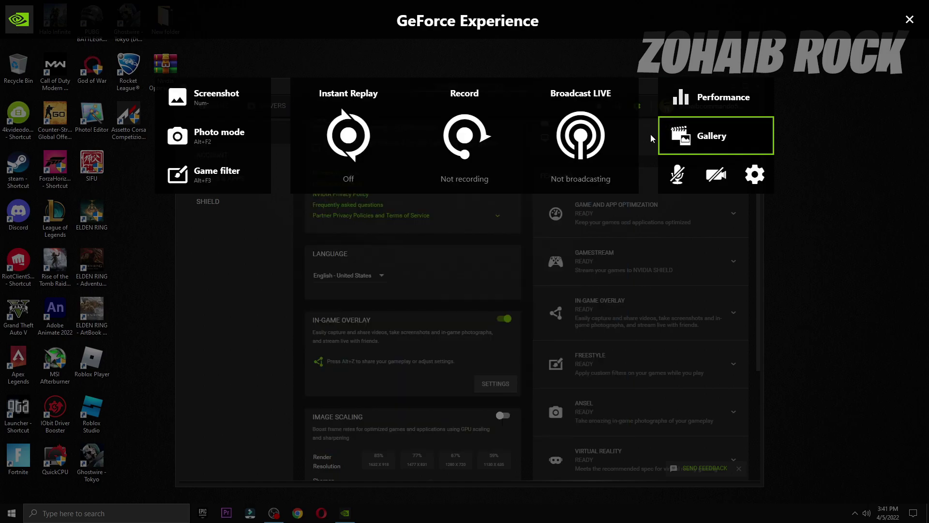
{"action": "left_click", "coordinate": [910, 19]}
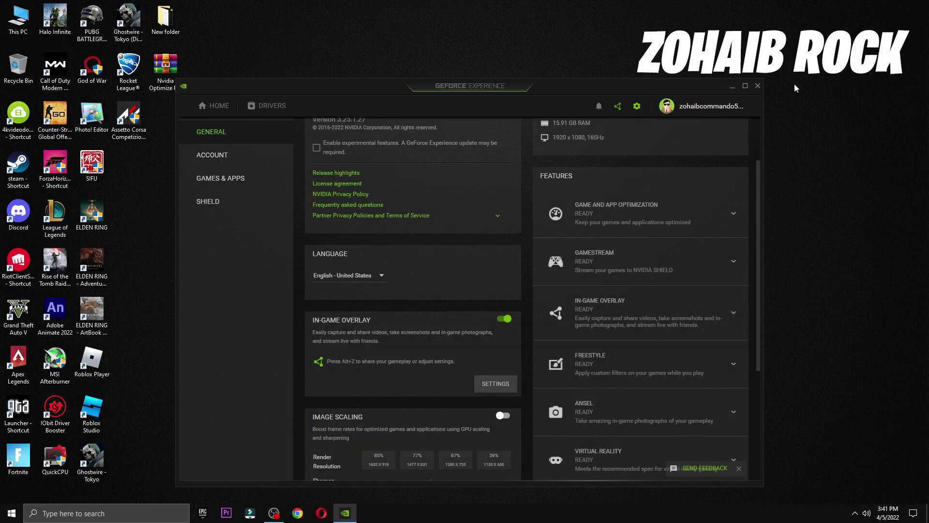
{"action": "key", "text": "Escape"}
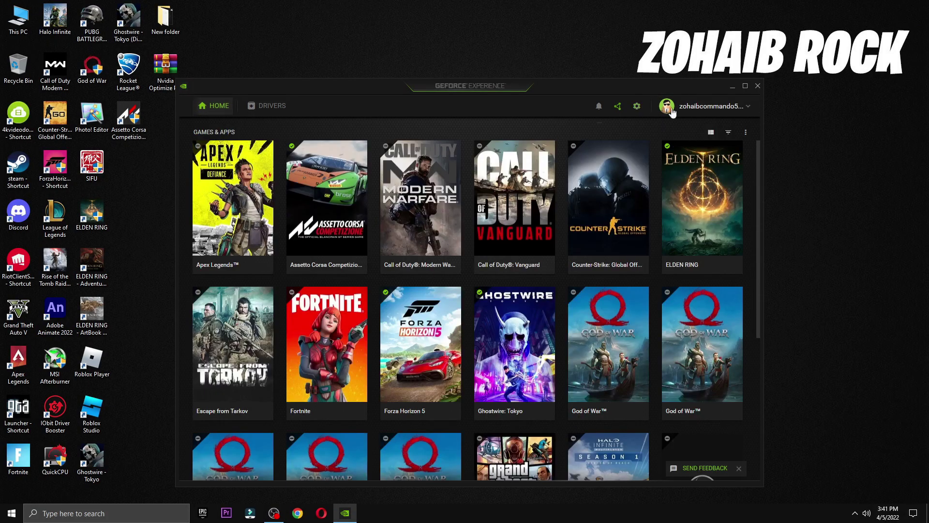
{"action": "left_click", "coordinate": [758, 87]}
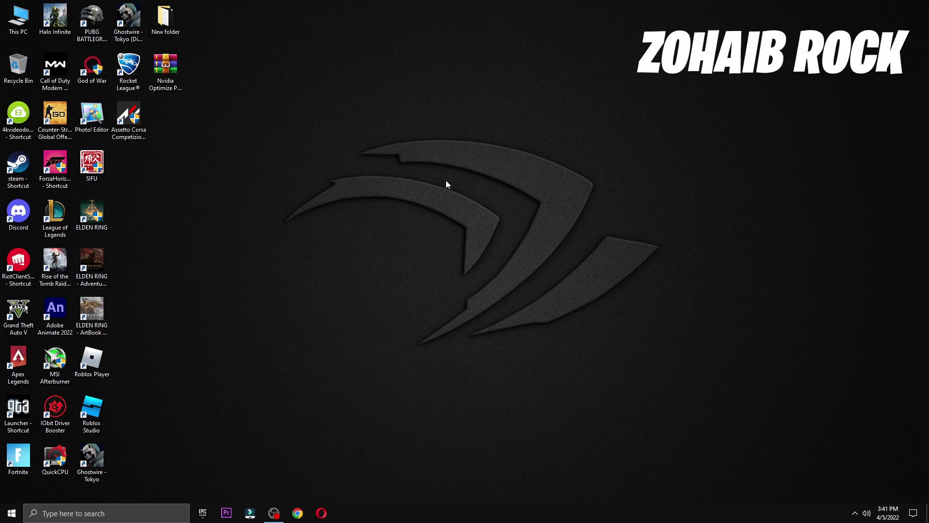
Extract the Nvidia Optimize Pack 2022 archive in the middle of the desktop and move the archive to the Recycle Bin.
{"action": "left_click_drag", "start_coordinate": [165, 68], "coordinate": [452, 184]}
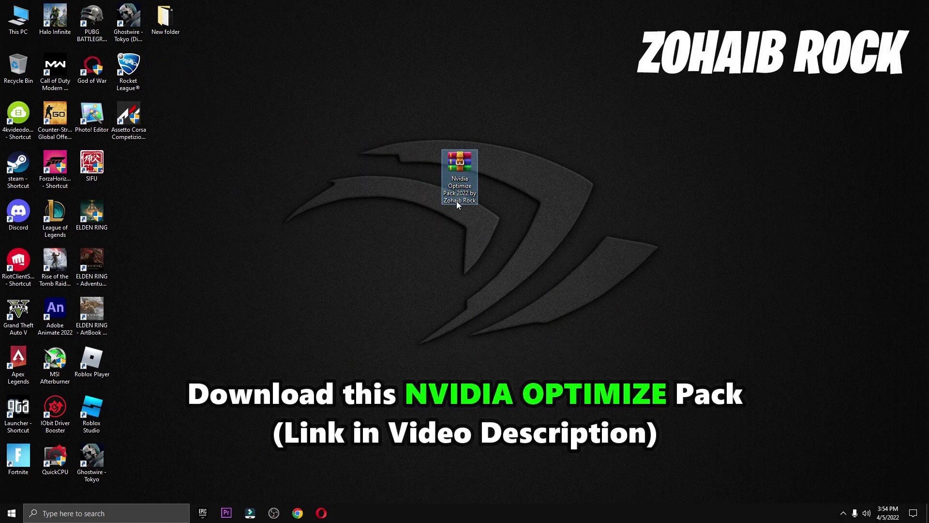
{"action": "right_click", "coordinate": [456, 177]}
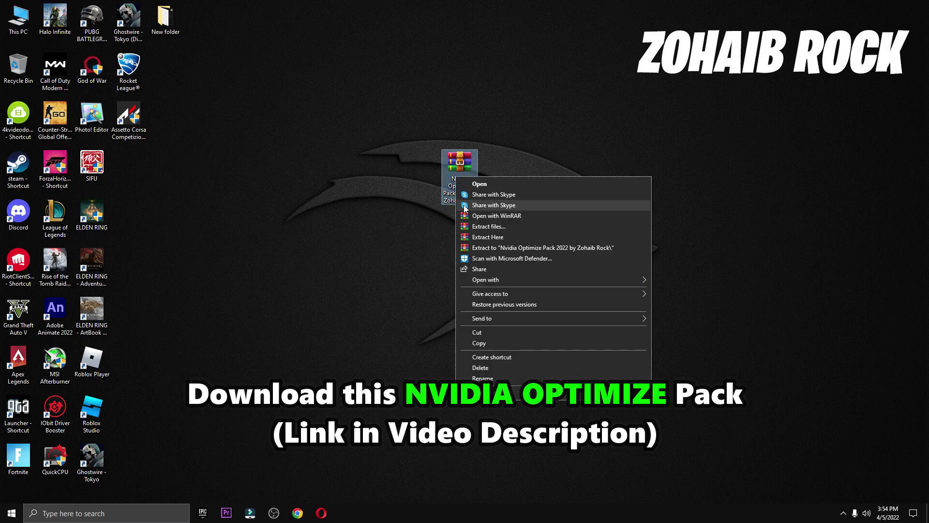
{"action": "left_click", "coordinate": [494, 237]}
{"action": "left_click_drag", "start_coordinate": [129, 174], "coordinate": [19, 66]}
{"action": "left_click", "coordinate": [407, 182]}
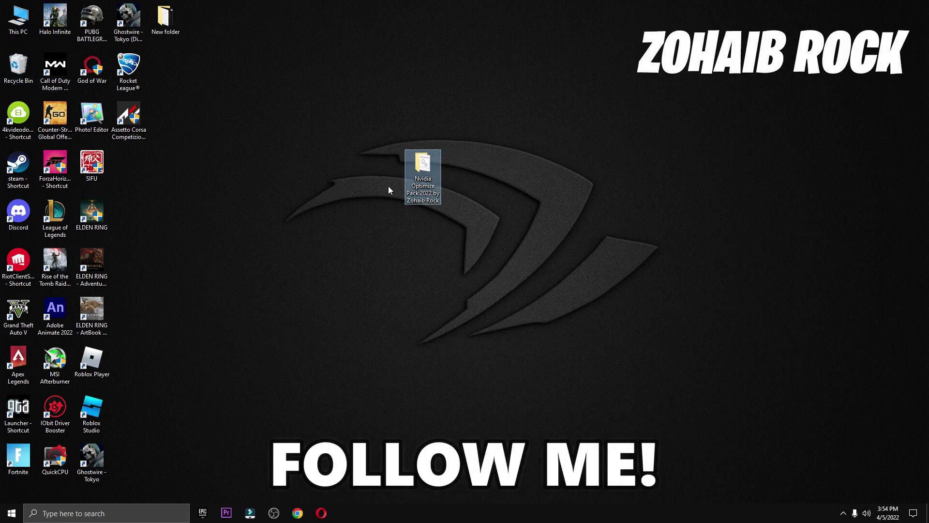
Open the extracted Nvidia Optimize Pack 2022 folder and its subfolder 1=Windows Settings Best (Registry).
{"action": "double_click", "coordinate": [419, 167]}
{"action": "left_click", "coordinate": [894, 5]}
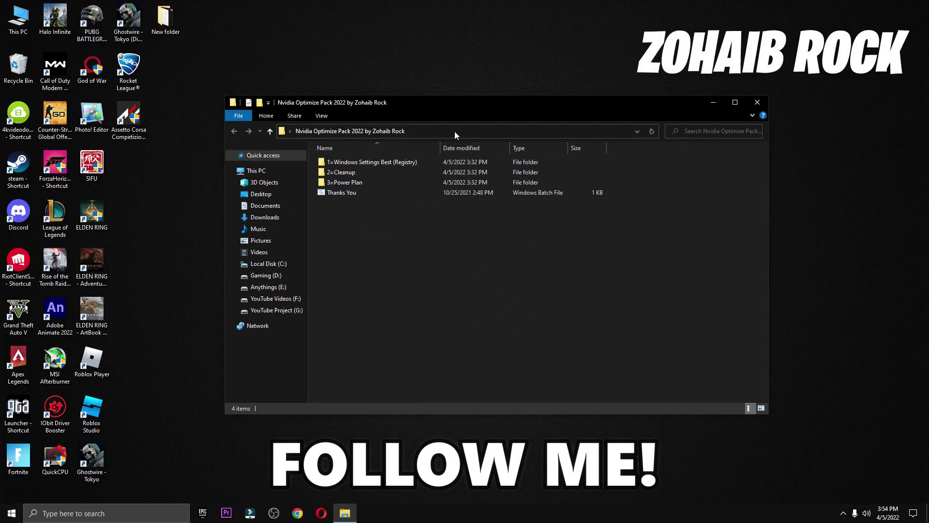
{"action": "double_click", "coordinate": [343, 156]}
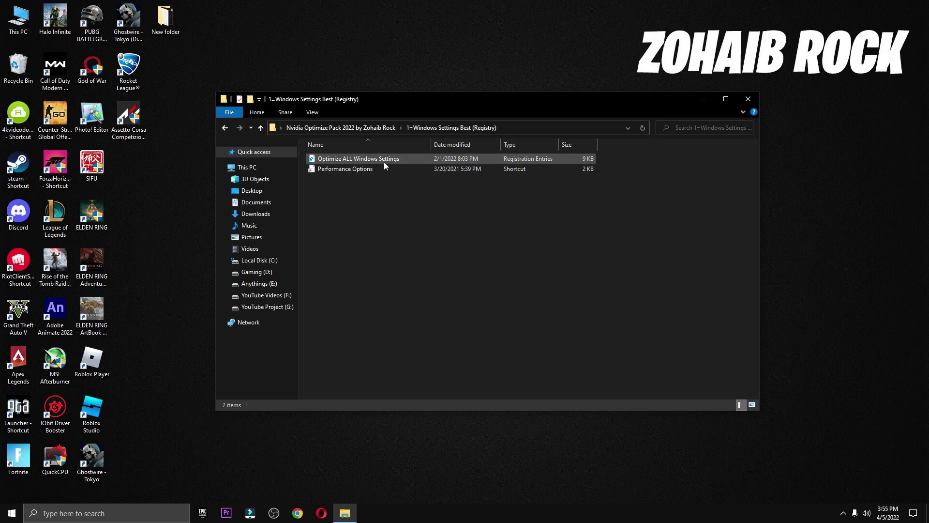
View the categories in Windows Settings and close it again.
{"action": "key", "text": "super"}
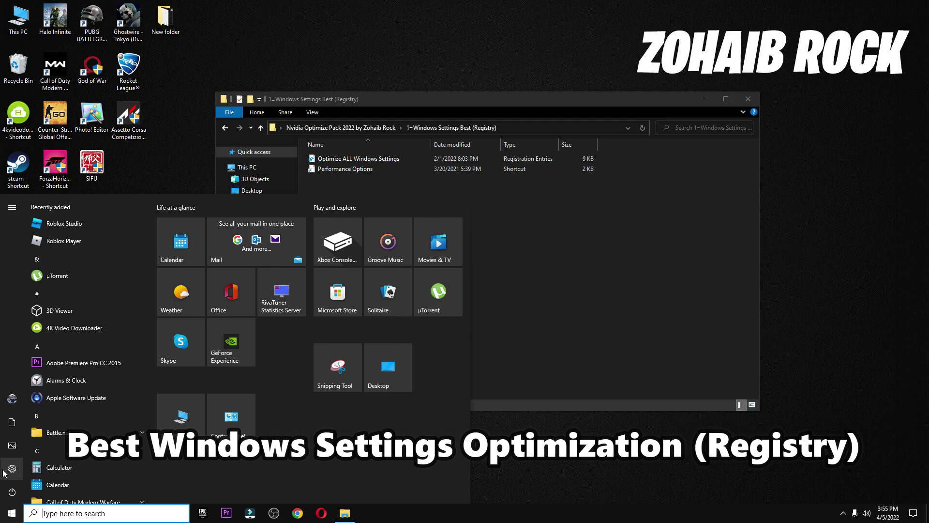
{"action": "left_click", "coordinate": [12, 469]}
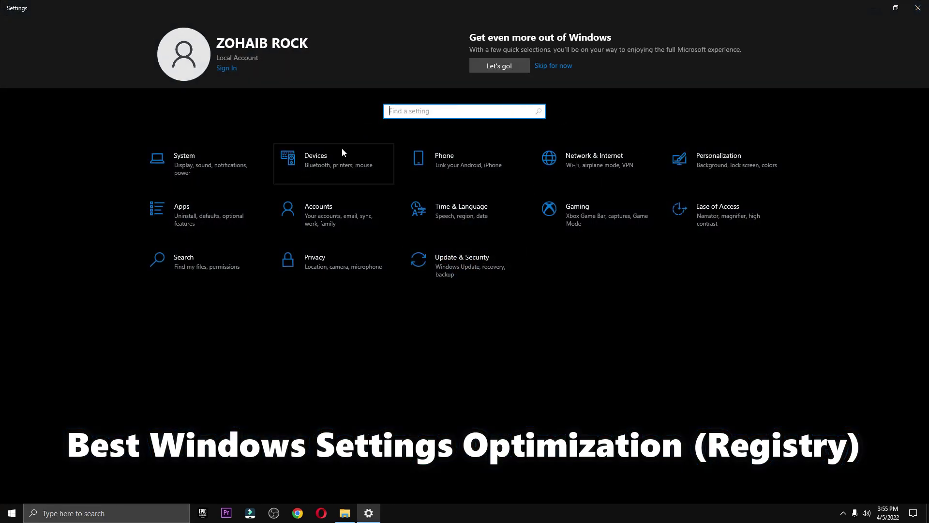
{"action": "left_click", "coordinate": [918, 8]}
Add the Optimize ALL Windows Settings registration entries to the registry, accepting the prompts.
{"action": "left_click", "coordinate": [352, 156]}
{"action": "double_click", "coordinate": [352, 157]}
{"action": "left_click", "coordinate": [415, 317]}
{"action": "left_click", "coordinate": [556, 270]}
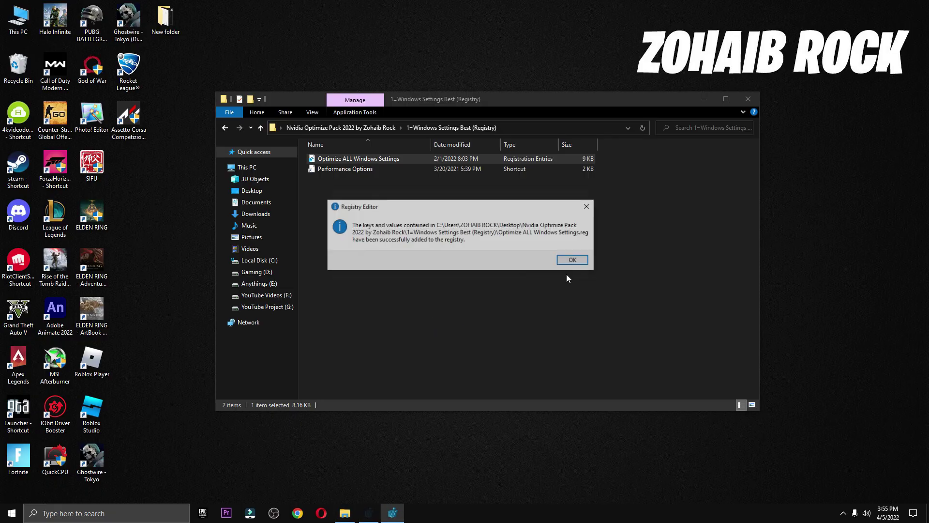
{"action": "left_click", "coordinate": [573, 261]}
In Performance Options, apply the visual effects choice that lets Windows choose what's best for the computer.
{"action": "double_click", "coordinate": [358, 170]}
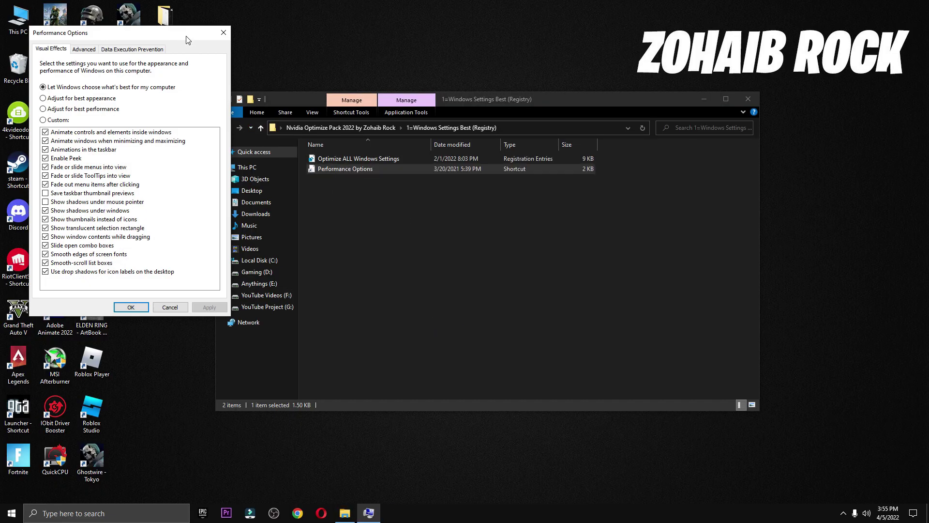
{"action": "left_click_drag", "start_coordinate": [186, 37], "coordinate": [406, 66]}
{"action": "left_click", "coordinate": [305, 145]}
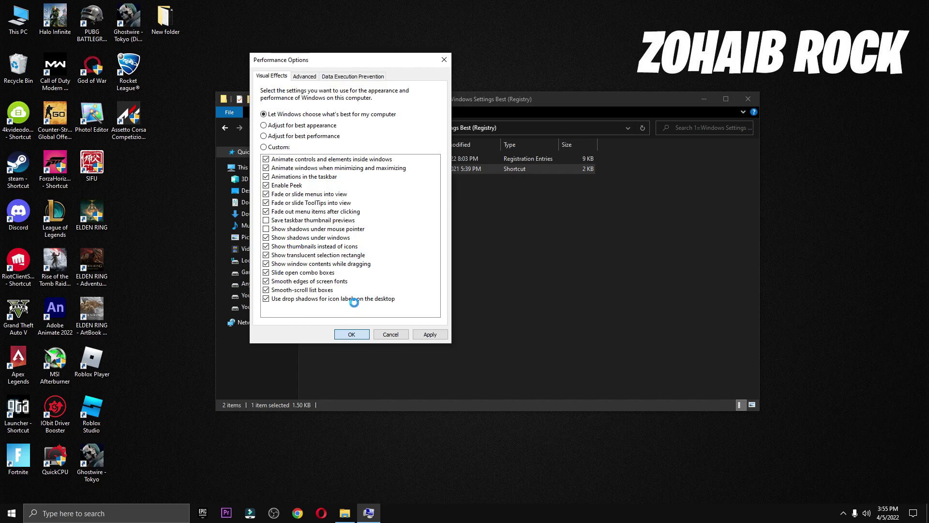
From the 2=Cleanup folder, run the Delete Prefetch Files, Delete Temporary Files and Delete Windows Update Cache scripts.
{"action": "left_click", "coordinate": [226, 130]}
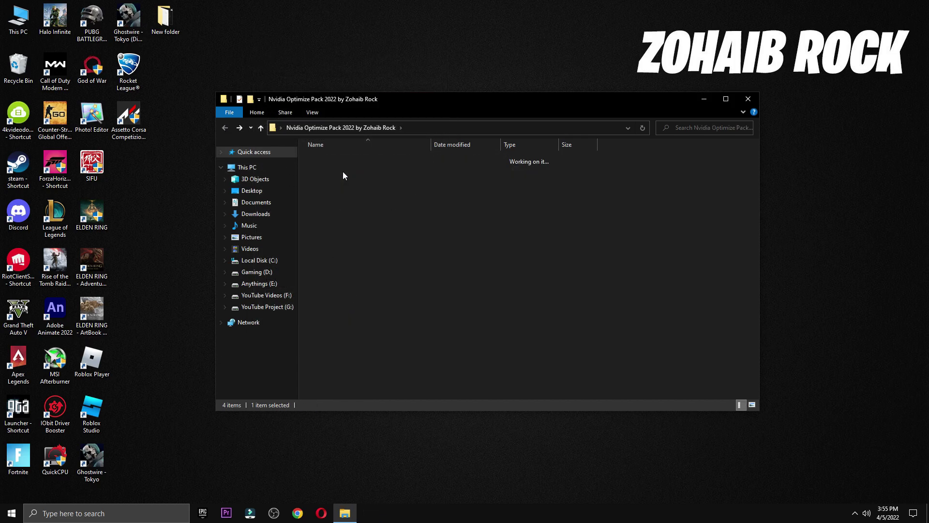
{"action": "double_click", "coordinate": [342, 171]}
{"action": "left_click", "coordinate": [345, 160]}
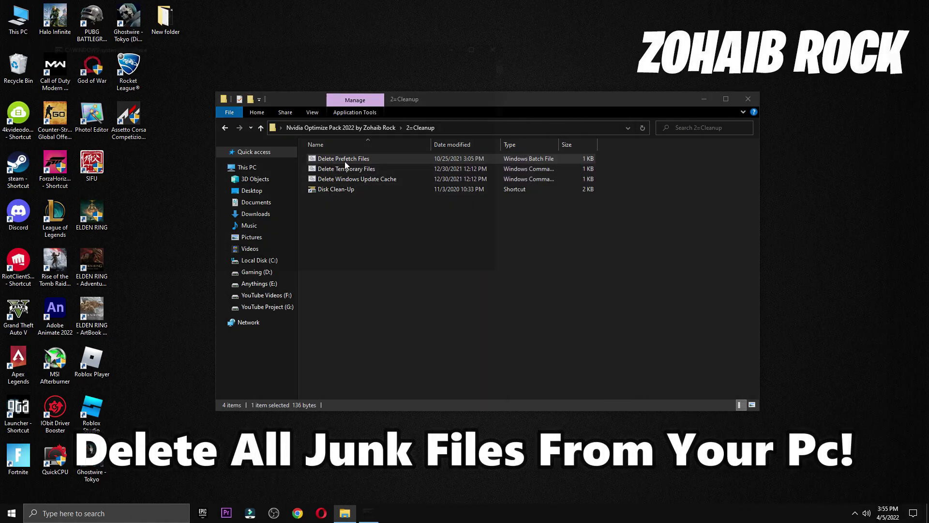
{"action": "double_click", "coordinate": [348, 170]}
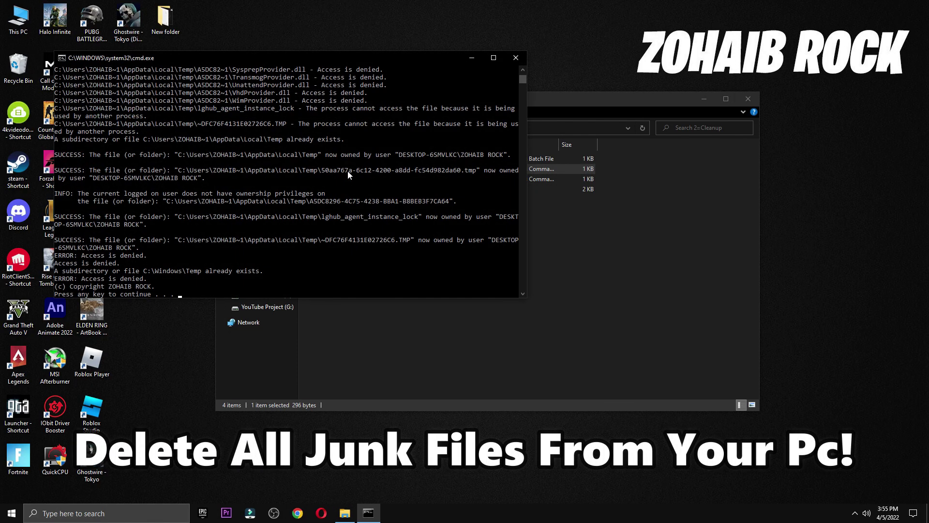
{"action": "double_click", "coordinate": [344, 179]}
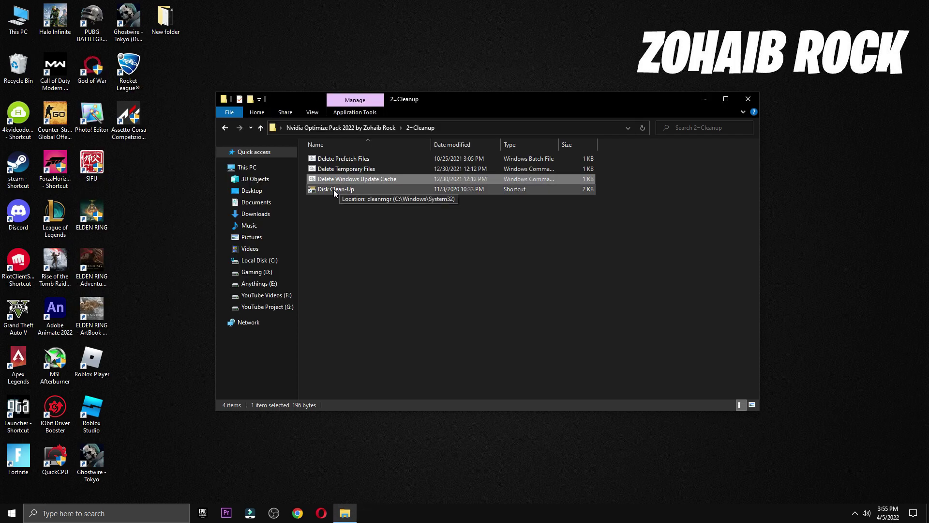
Run Disk Clean-Up on drive C: with DirectX Shader Cache, Delivery Optimization Files, Recycle Bin and the other listed file types ticked, confirming deletion.
{"action": "double_click", "coordinate": [334, 189]}
{"action": "left_click", "coordinate": [748, 99]}
{"action": "left_click", "coordinate": [441, 274]}
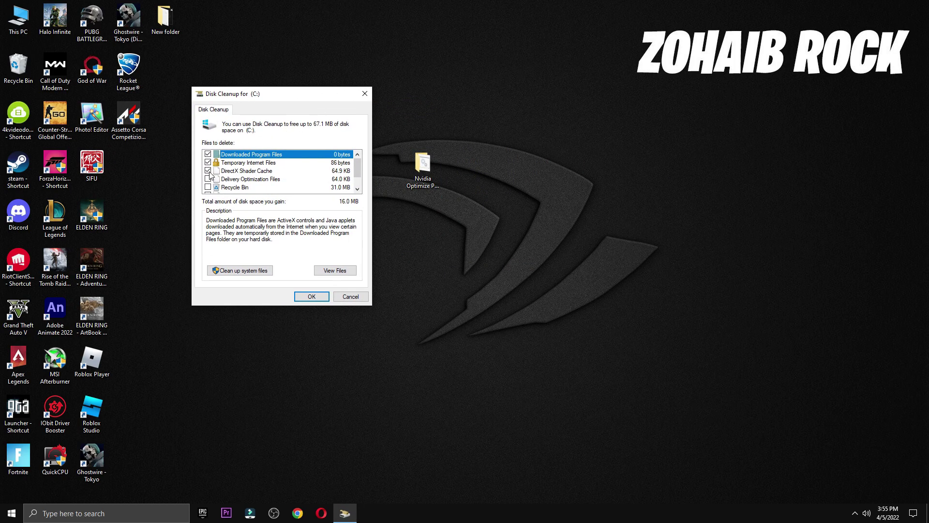
{"action": "scroll", "coordinate": [209, 192], "scroll_direction": "down", "scroll_amount": 1}
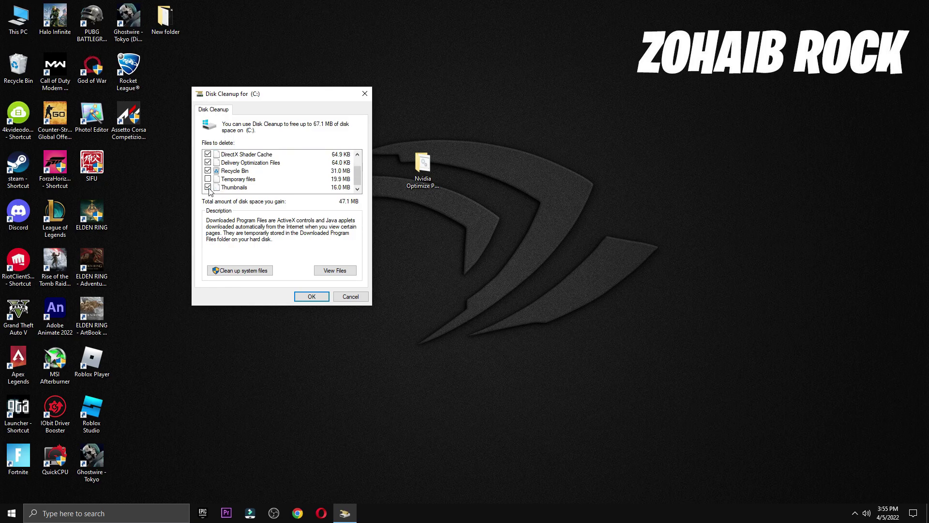
{"action": "left_click", "coordinate": [313, 297]}
{"action": "left_click", "coordinate": [479, 262]}
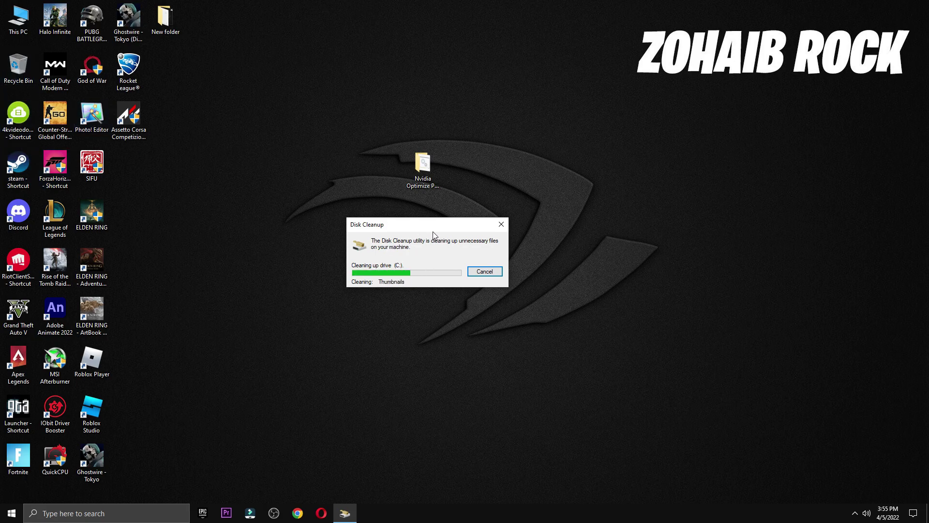
View the 3=Power Plan folder of the optimize pack, then launch the already installed QuickCPU and dismiss its update notice.
{"action": "double_click", "coordinate": [428, 182]}
{"action": "double_click", "coordinate": [341, 181]}
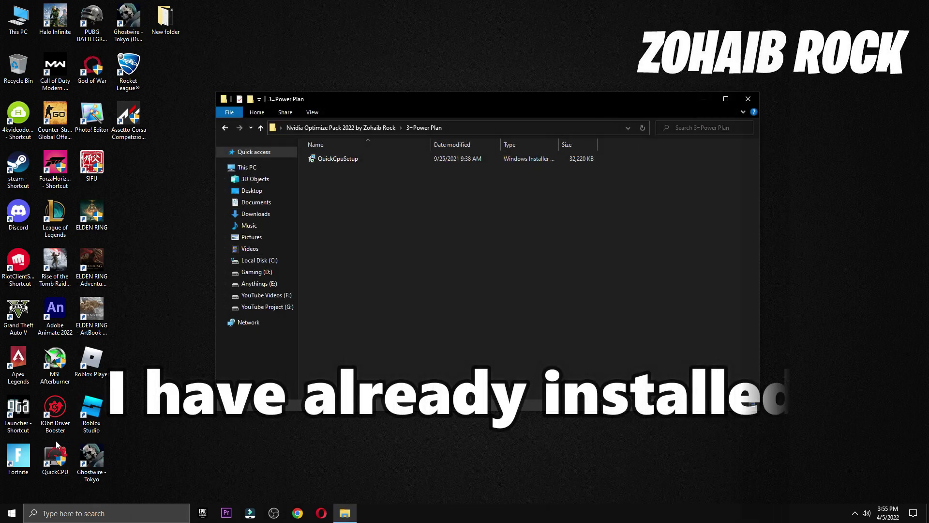
{"action": "double_click", "coordinate": [50, 463]}
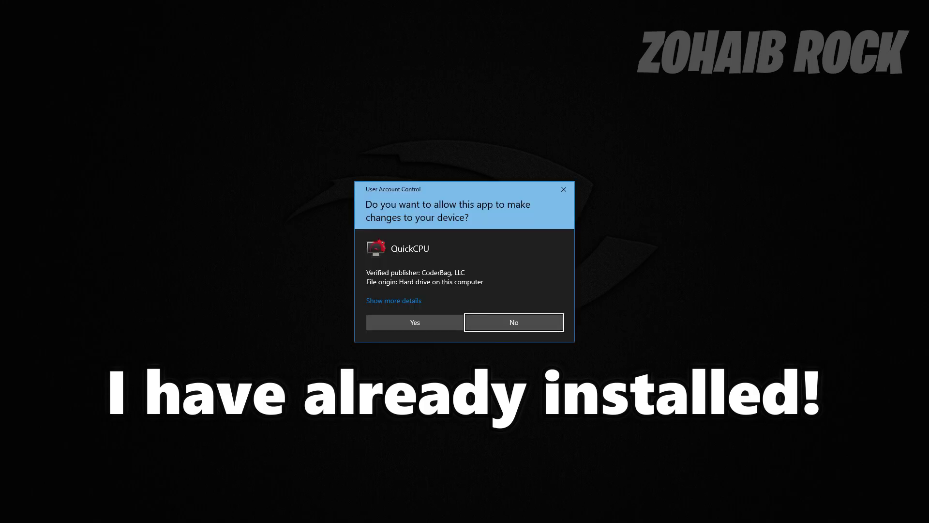
{"action": "left_click", "coordinate": [498, 322]}
{"action": "left_click", "coordinate": [752, 100]}
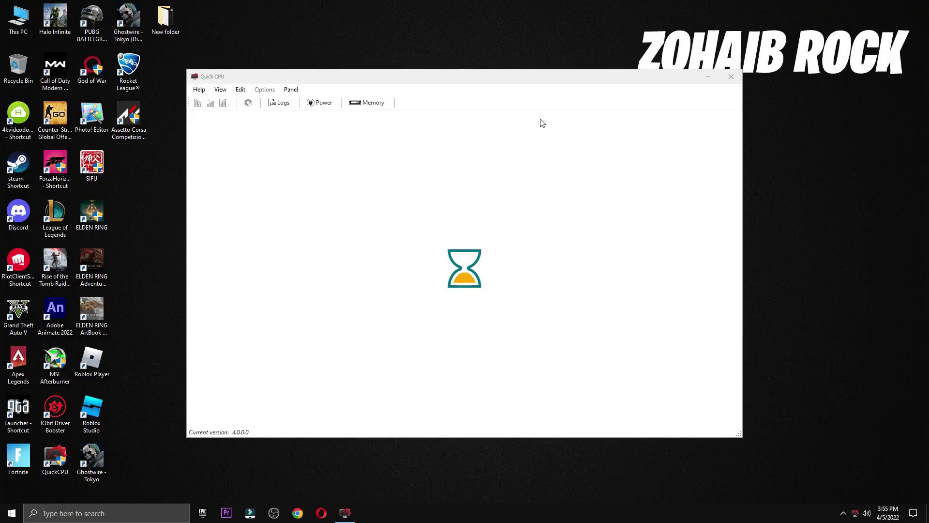
{"action": "left_click_drag", "start_coordinate": [559, 76], "coordinate": [556, 86]}
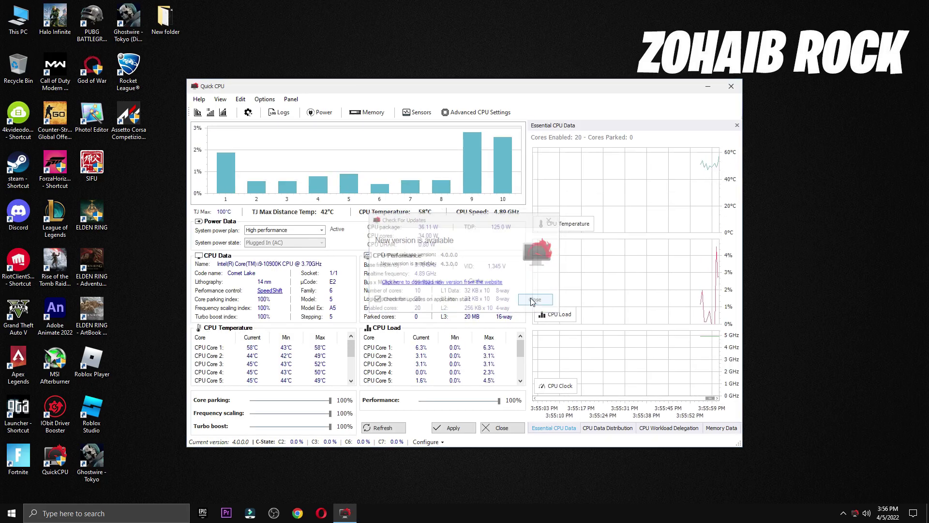
{"action": "left_click", "coordinate": [535, 298]}
Apply the High performance system power plan with the Performance level at 100% in Quick CPU, and close the program.
{"action": "left_click", "coordinate": [301, 231]}
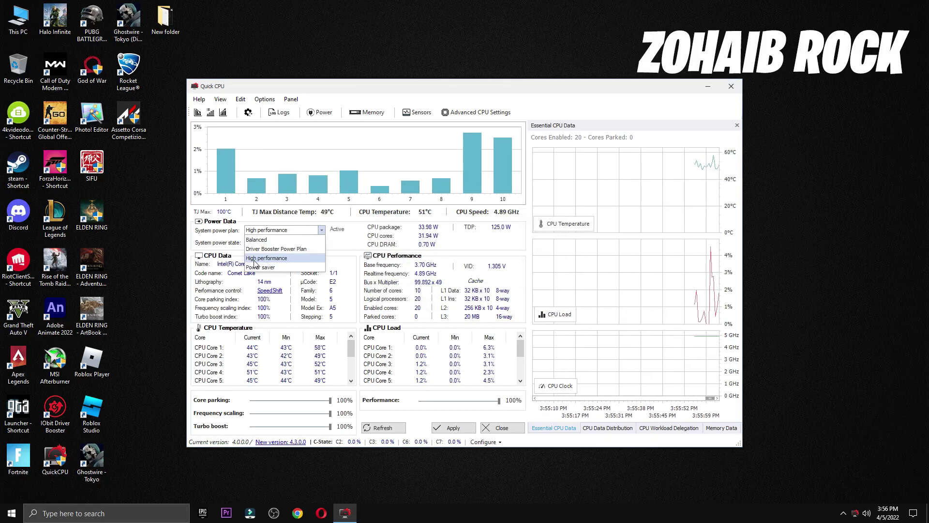
{"action": "left_click", "coordinate": [266, 259]}
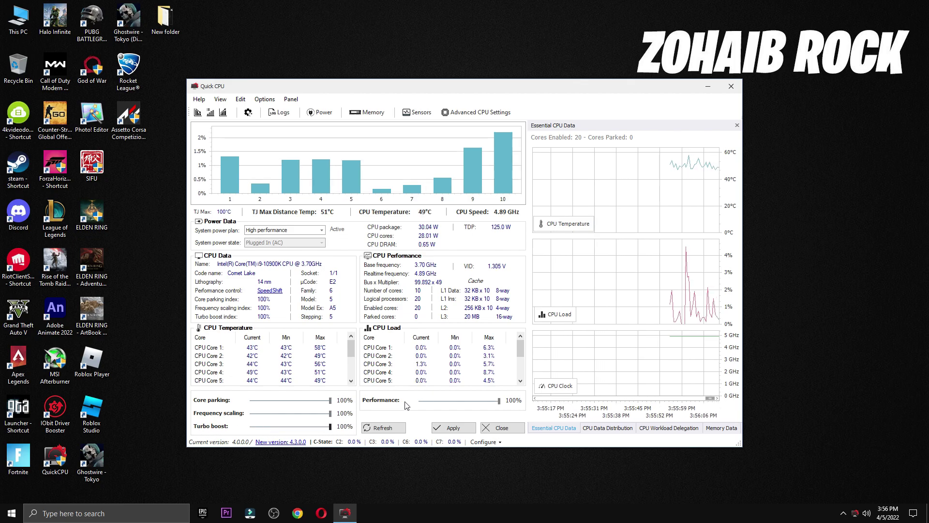
{"action": "left_click_drag", "start_coordinate": [499, 402], "coordinate": [501, 406]}
{"action": "left_click", "coordinate": [450, 428]}
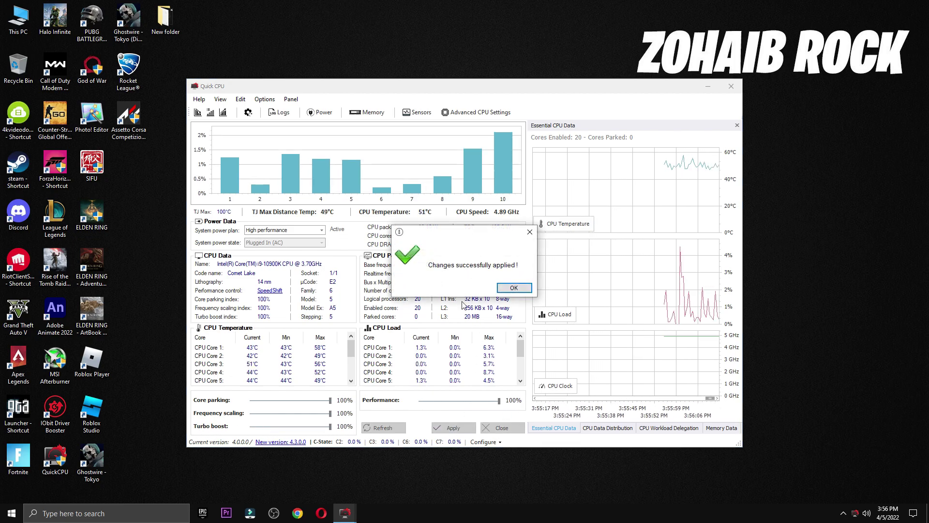
{"action": "left_click", "coordinate": [514, 289]}
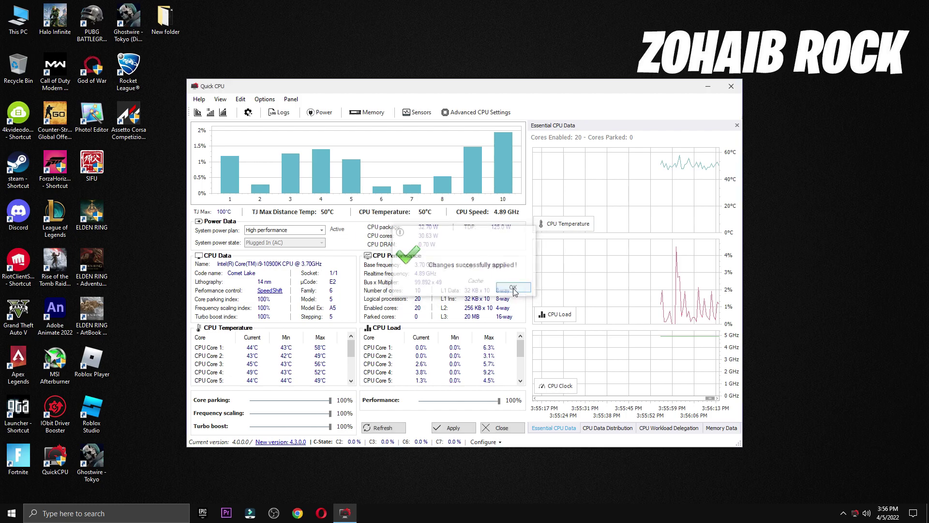
{"action": "left_click", "coordinate": [731, 86]}
Move the Nvidia Optimize Pack folder beneath New folder on the desktop and refresh the desktop.
{"action": "left_click_drag", "start_coordinate": [423, 167], "coordinate": [165, 73]}
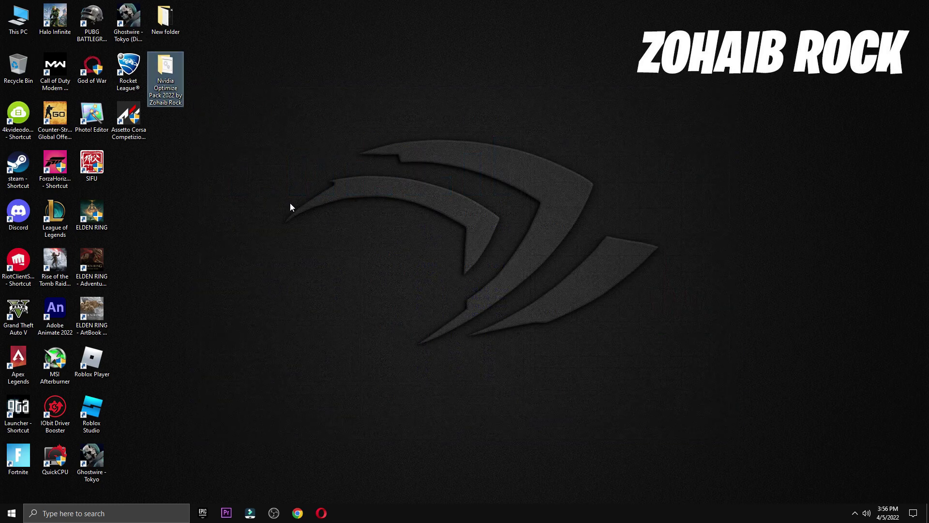
{"action": "right_click", "coordinate": [290, 200]}
{"action": "left_click", "coordinate": [313, 230]}
Search Windows for "power", open the power plan settings, select the High performance plan and close the window.
{"action": "left_click", "coordinate": [107, 513]}
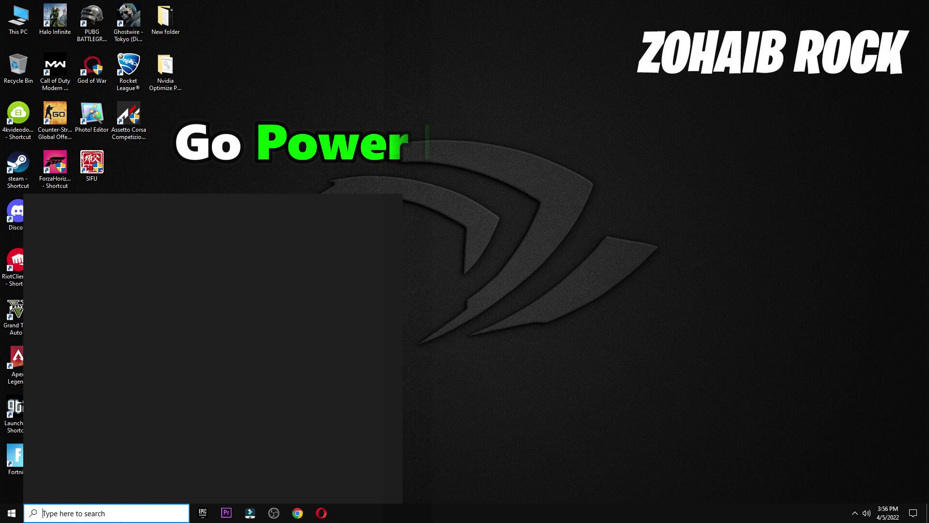
{"action": "type", "text": "power"}
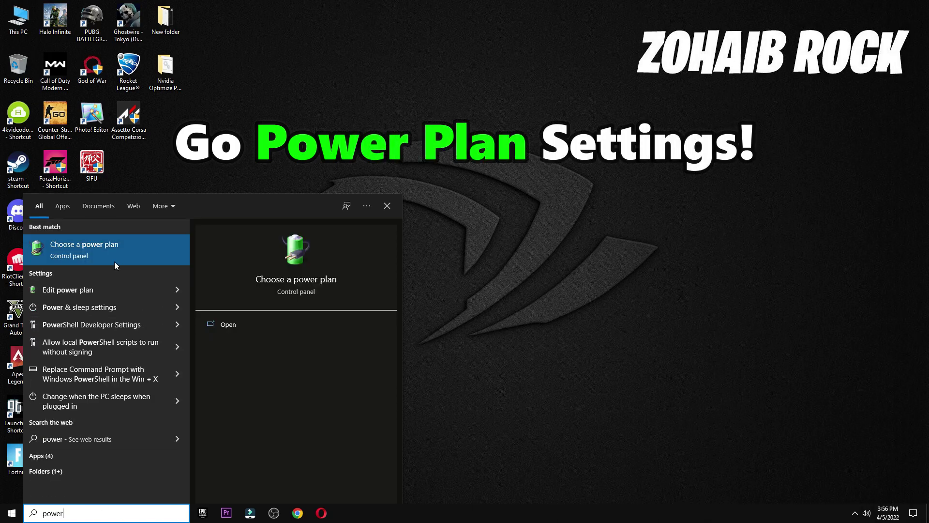
{"action": "left_click", "coordinate": [73, 251]}
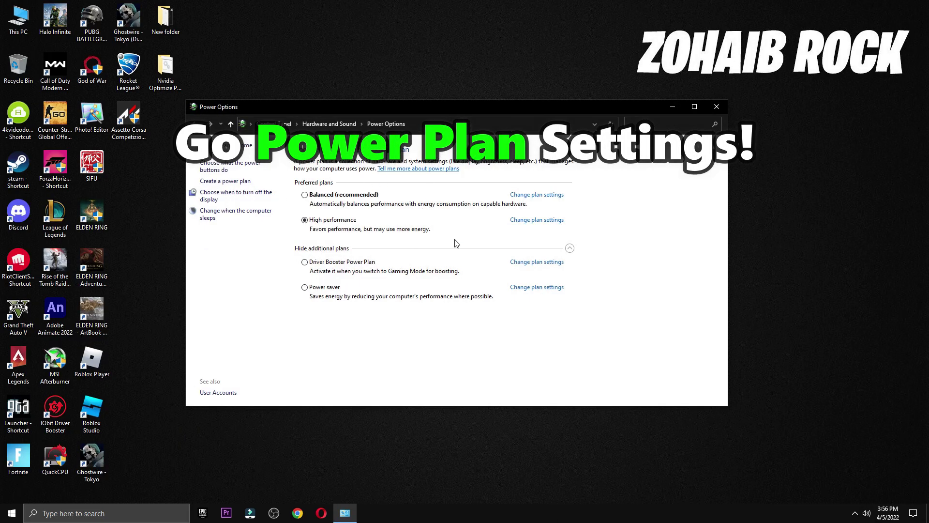
{"action": "left_click", "coordinate": [570, 248]}
{"action": "left_click", "coordinate": [564, 251]}
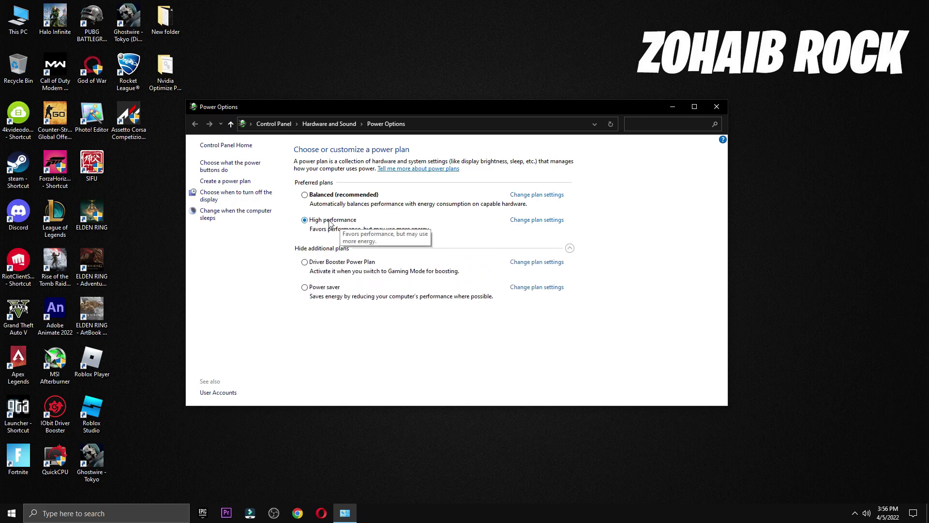
{"action": "left_click", "coordinate": [717, 106]}
Open the NVIDIA Control Panel and use the advanced 3D image settings for the image preview.
{"action": "right_click", "coordinate": [402, 183]}
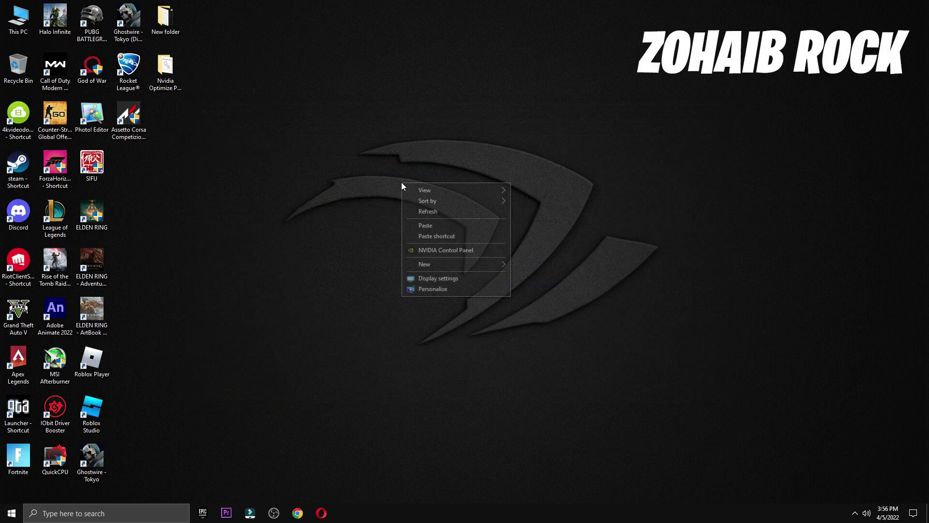
{"action": "left_click", "coordinate": [461, 249]}
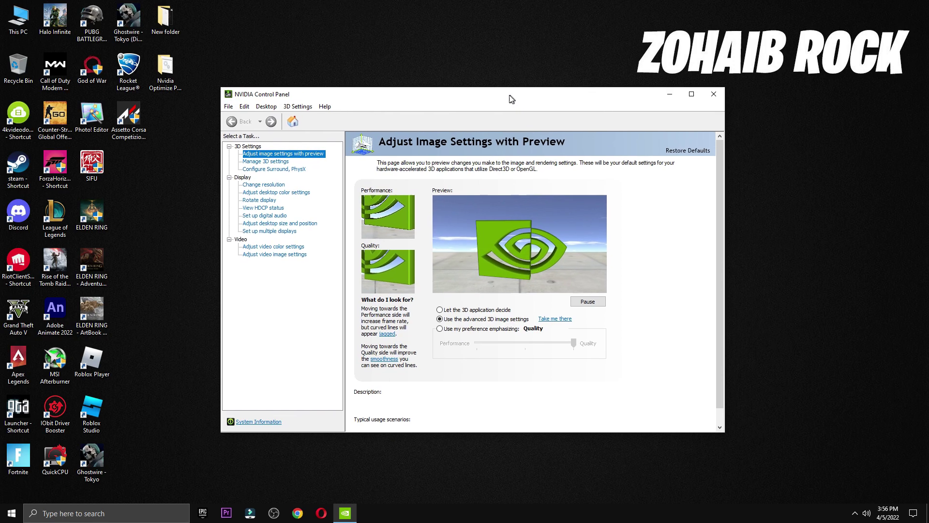
{"action": "left_click_drag", "start_coordinate": [511, 98], "coordinate": [506, 98]}
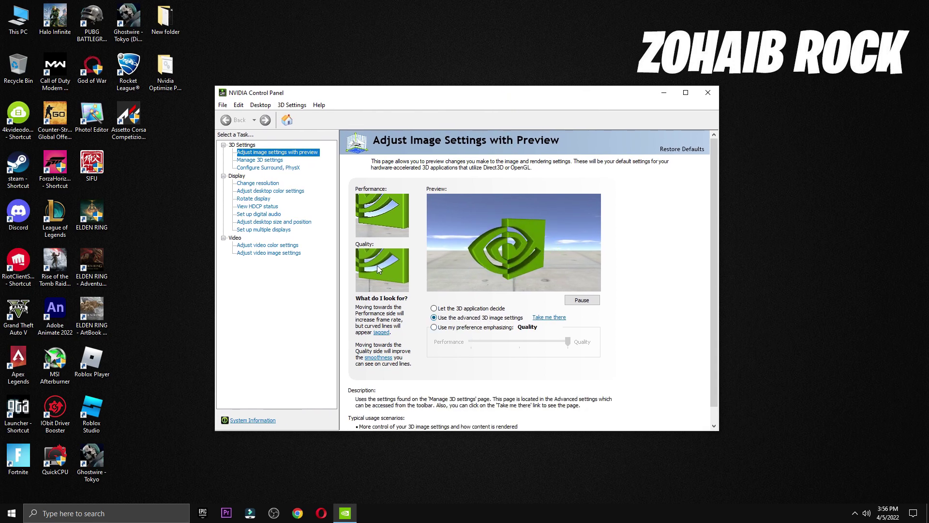
In the global 3D settings, set Power management mode to Prefer maximum performance.
{"action": "left_click", "coordinate": [260, 160]}
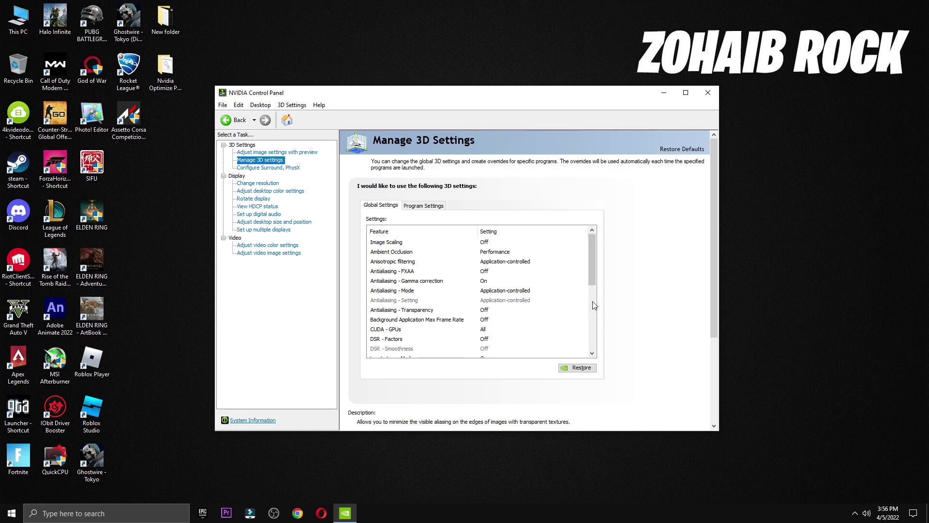
{"action": "scroll", "coordinate": [475, 344], "scroll_direction": "down", "scroll_amount": 2}
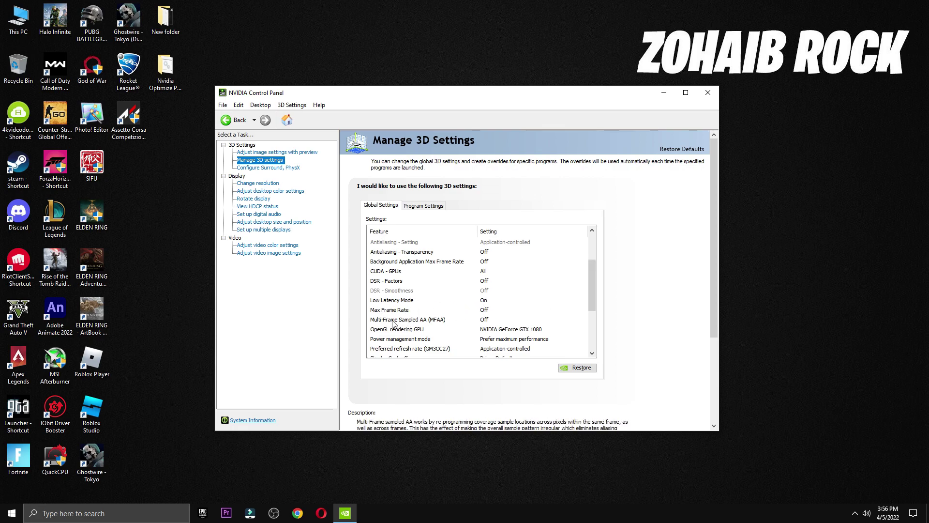
{"action": "left_click", "coordinate": [409, 342]}
{"action": "left_click", "coordinate": [518, 339]}
{"action": "left_click", "coordinate": [518, 340]}
{"action": "left_click", "coordinate": [517, 363]}
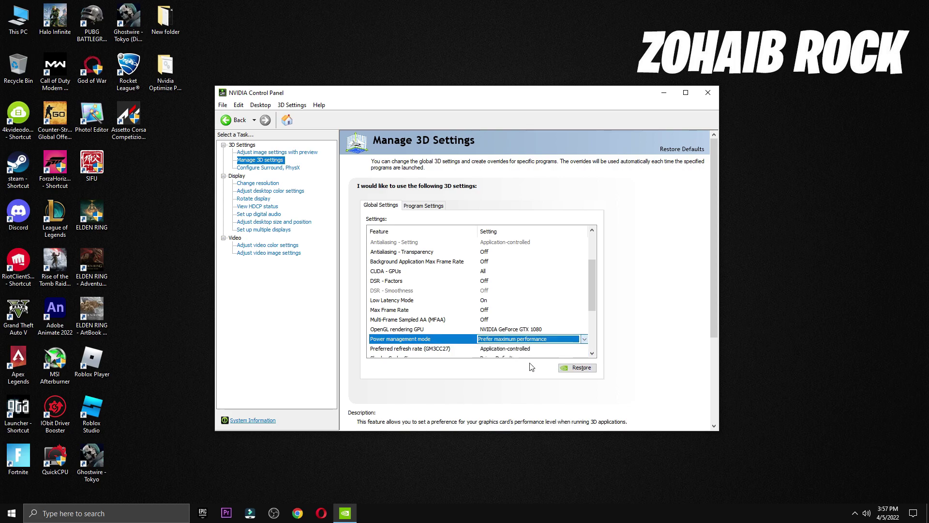
Set Texture filtering - Quality to High performance in the global 3D settings.
{"action": "scroll", "coordinate": [395, 290], "scroll_direction": "down", "scroll_amount": 2}
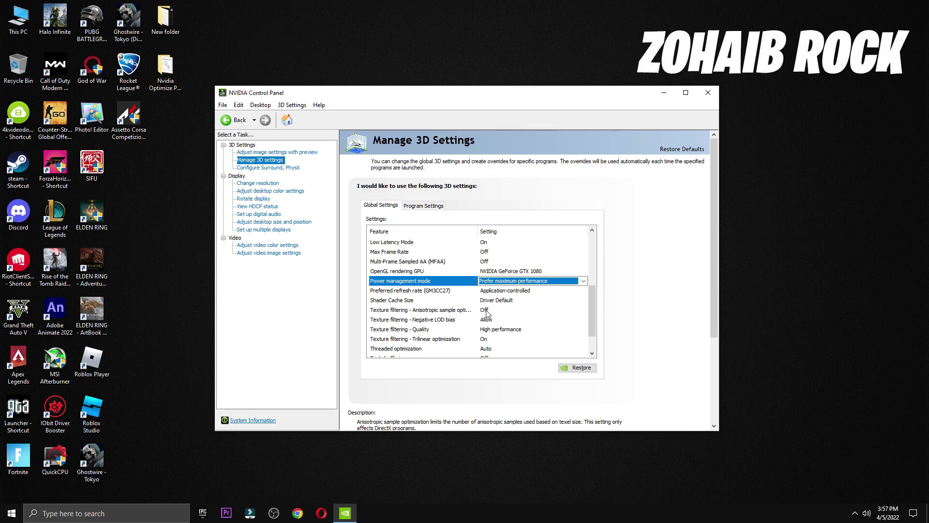
{"action": "left_click", "coordinate": [399, 334]}
{"action": "left_click", "coordinate": [502, 334]}
{"action": "left_click", "coordinate": [512, 364]}
Set Vertical sync to Off in the global 3D settings.
{"action": "scroll", "coordinate": [547, 356], "scroll_direction": "down", "scroll_amount": 1}
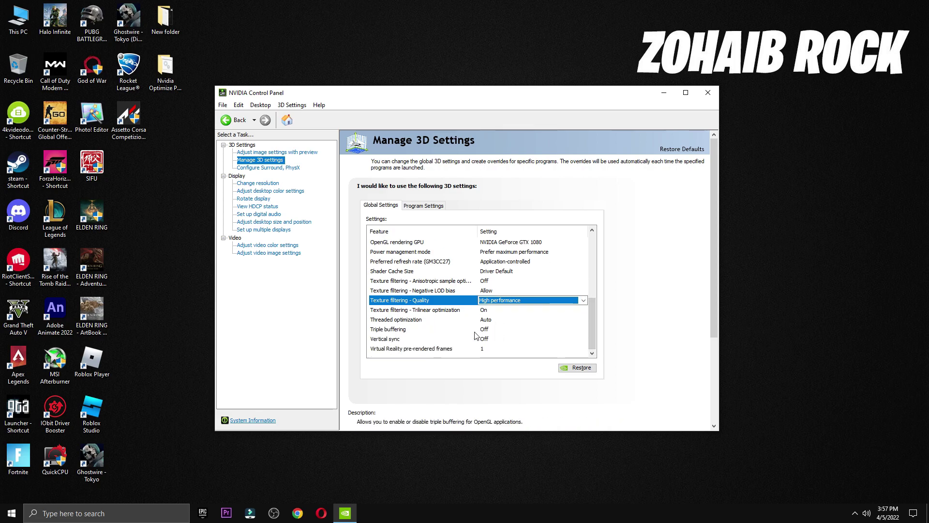
{"action": "left_click", "coordinate": [403, 340]}
{"action": "left_click", "coordinate": [488, 339]}
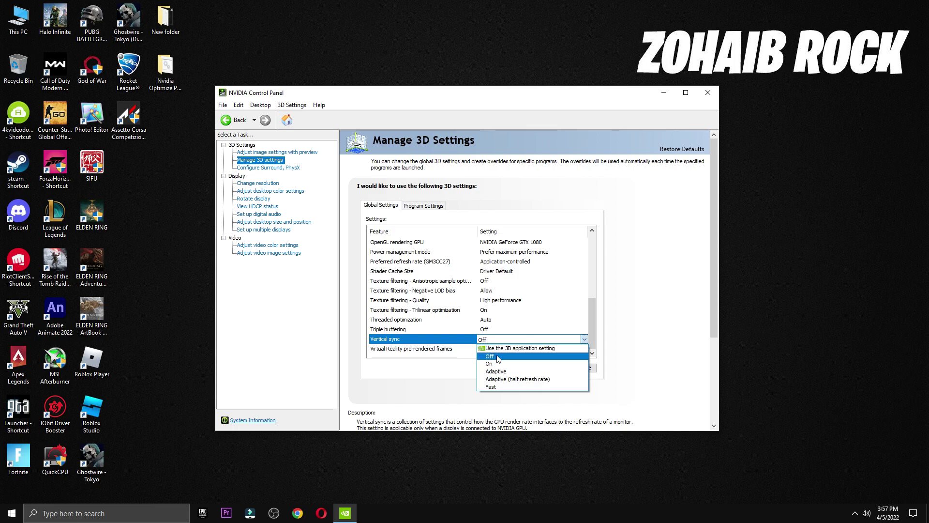
{"action": "left_click", "coordinate": [498, 357]}
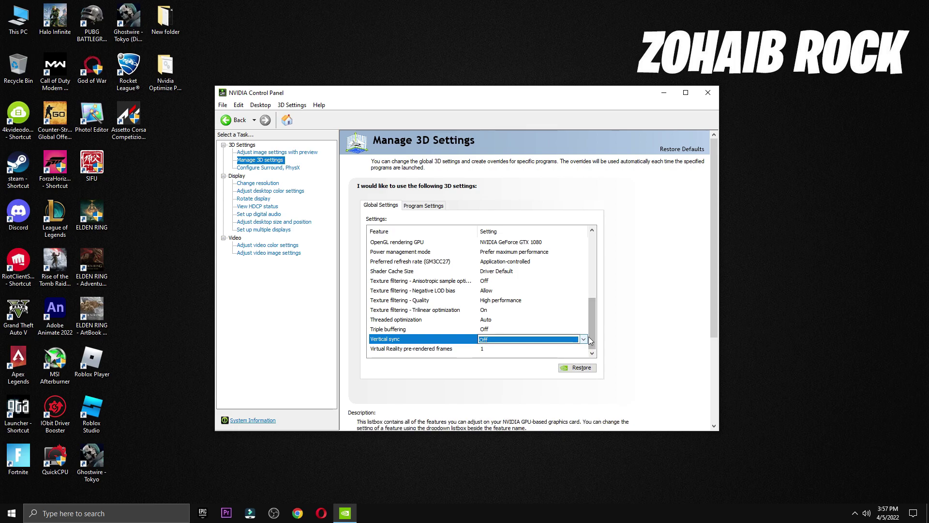
{"action": "left_click_drag", "start_coordinate": [590, 338], "coordinate": [591, 283]}
Set the PhysX processor to NVIDIA GeForce GTX 1080.
{"action": "left_click", "coordinate": [268, 167]}
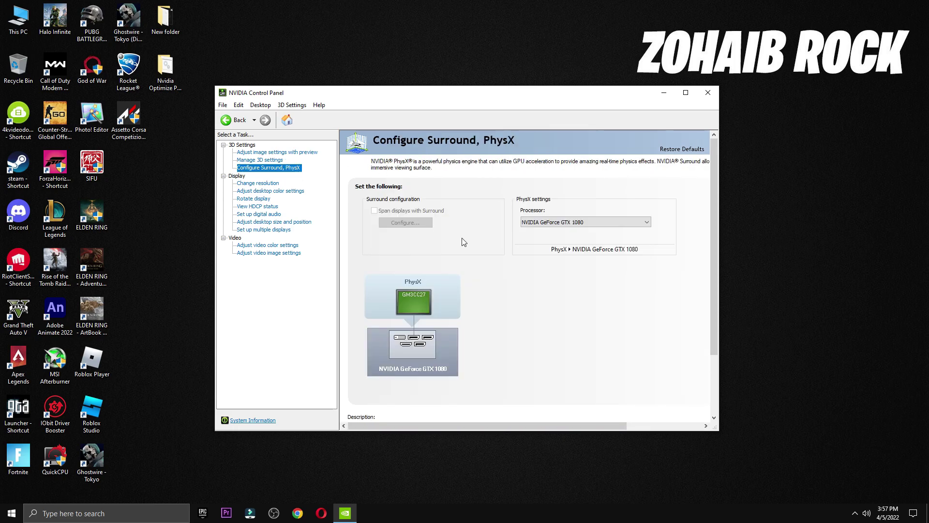
{"action": "left_click", "coordinate": [542, 222]}
{"action": "left_click", "coordinate": [532, 240]}
Set the refresh rate to 165Hz for the 1920 × 1080 resolution and apply it with the NVIDIA color settings.
{"action": "left_click", "coordinate": [264, 183]}
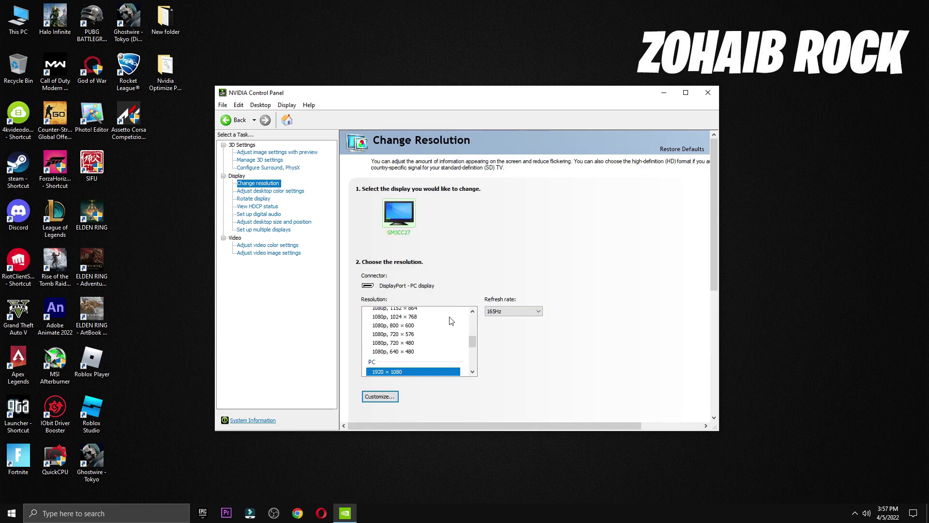
{"action": "scroll", "coordinate": [473, 342], "scroll_direction": "down", "scroll_amount": 1}
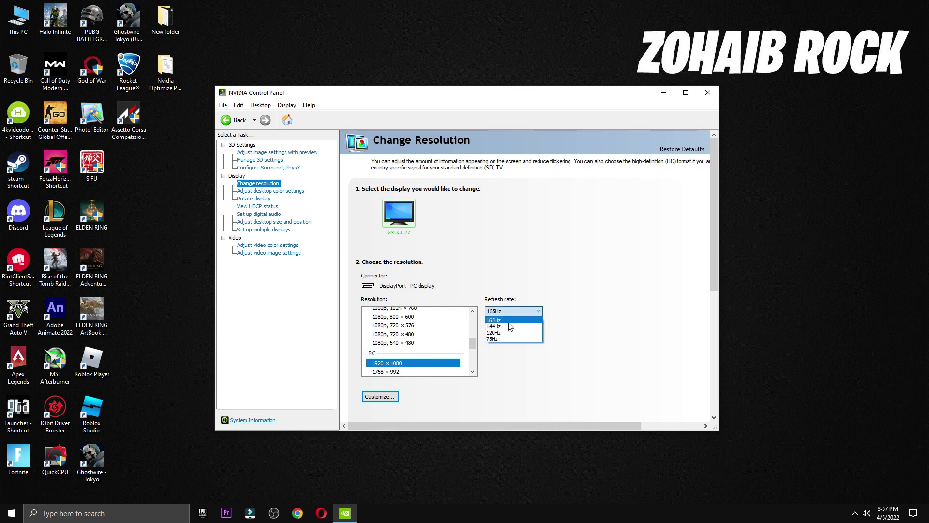
{"action": "left_click", "coordinate": [494, 320]}
{"action": "scroll", "coordinate": [469, 313], "scroll_direction": "down", "scroll_amount": 3}
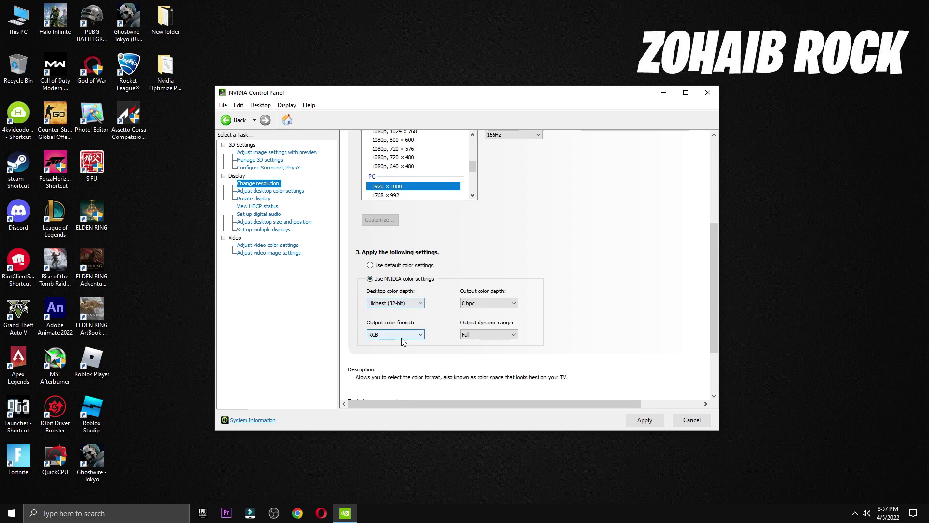
{"action": "left_click", "coordinate": [645, 420]}
{"action": "left_click", "coordinate": [497, 280]}
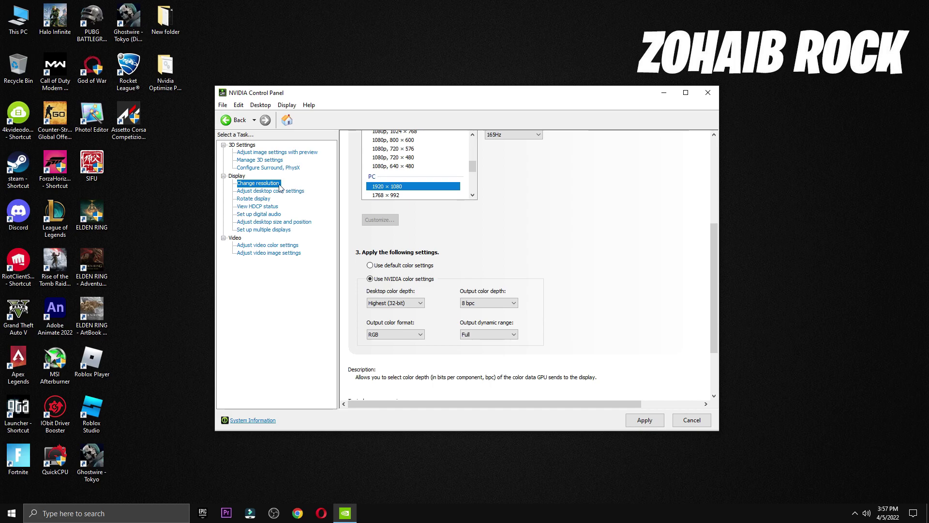
Raise Digital vibrance to 60% in the desktop color settings.
{"action": "left_click", "coordinate": [266, 191]}
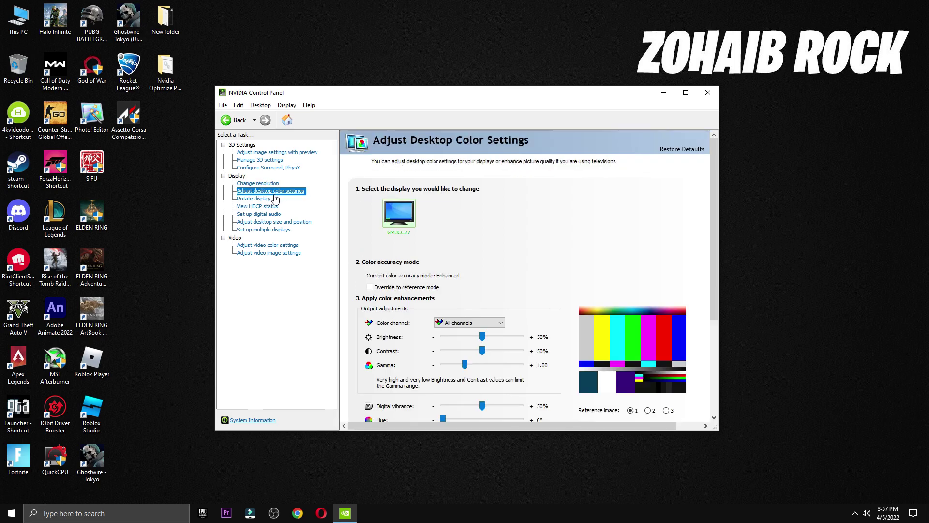
{"action": "left_click_drag", "start_coordinate": [715, 242], "coordinate": [715, 310]}
{"action": "left_click", "coordinate": [486, 297]}
{"action": "left_click_drag", "start_coordinate": [486, 299], "coordinate": [490, 295]}
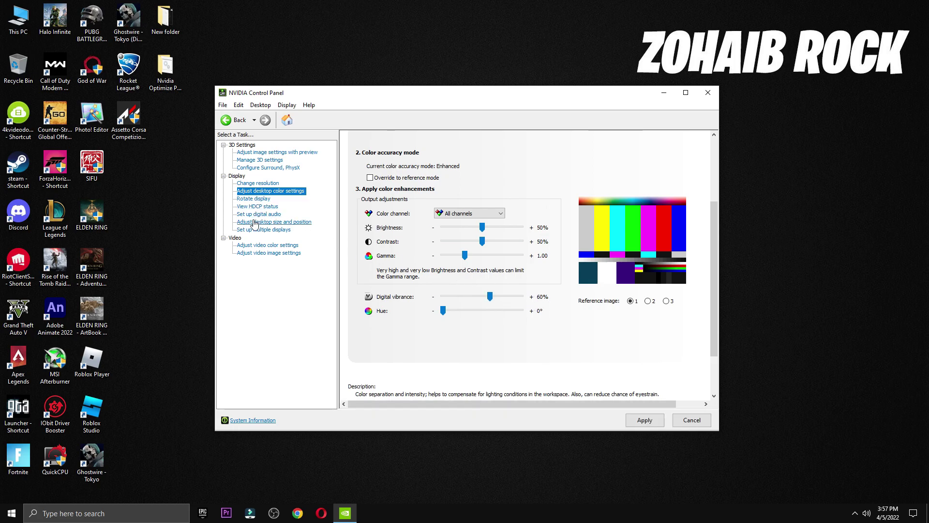
Set the video color settings' dynamic range to Full (0-255) using the NVIDIA settings.
{"action": "left_click", "coordinate": [268, 245]}
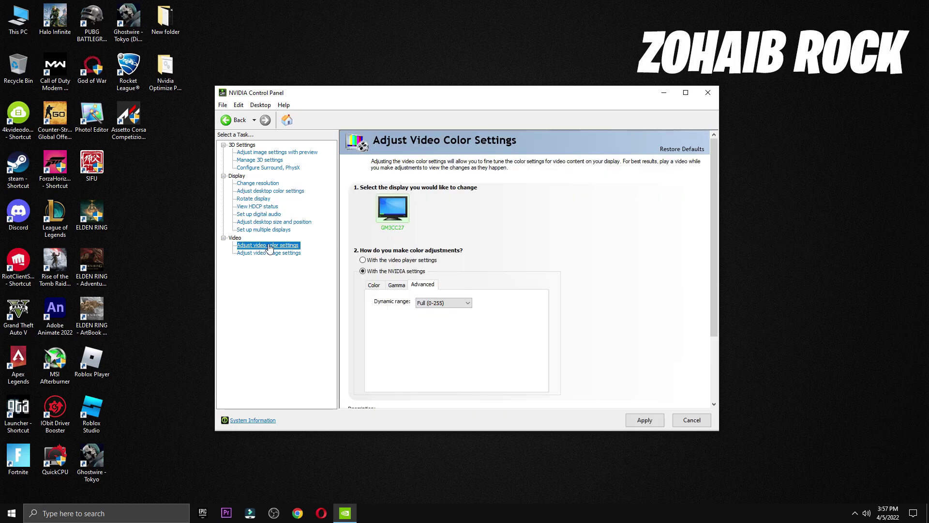
{"action": "left_click", "coordinate": [435, 303]}
{"action": "left_click", "coordinate": [437, 304]}
Return to the image settings with preview, apply the pending changes and close the NVIDIA Control Panel.
{"action": "left_click", "coordinate": [274, 152]}
{"action": "left_click", "coordinate": [646, 420]}
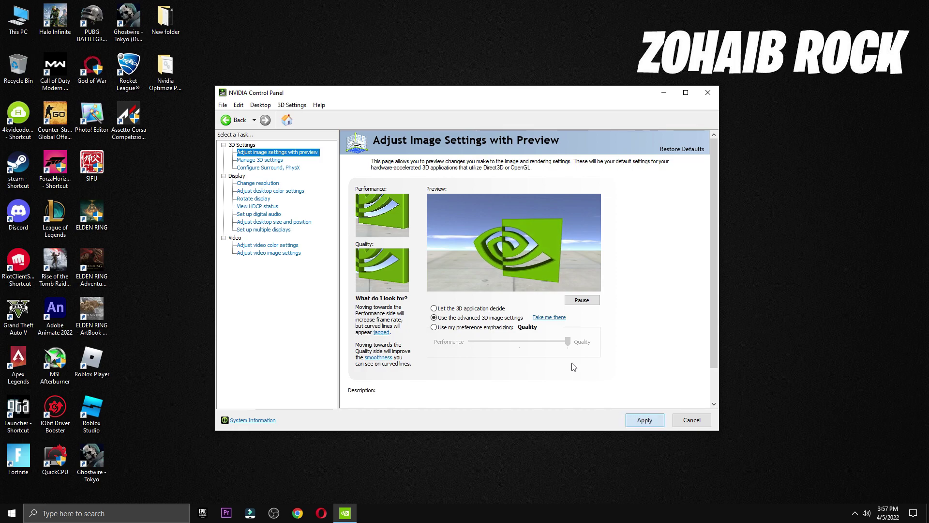
{"action": "left_click", "coordinate": [707, 95]}
Restart the PC to apply the changes.
{"action": "left_click", "coordinate": [8, 511]}
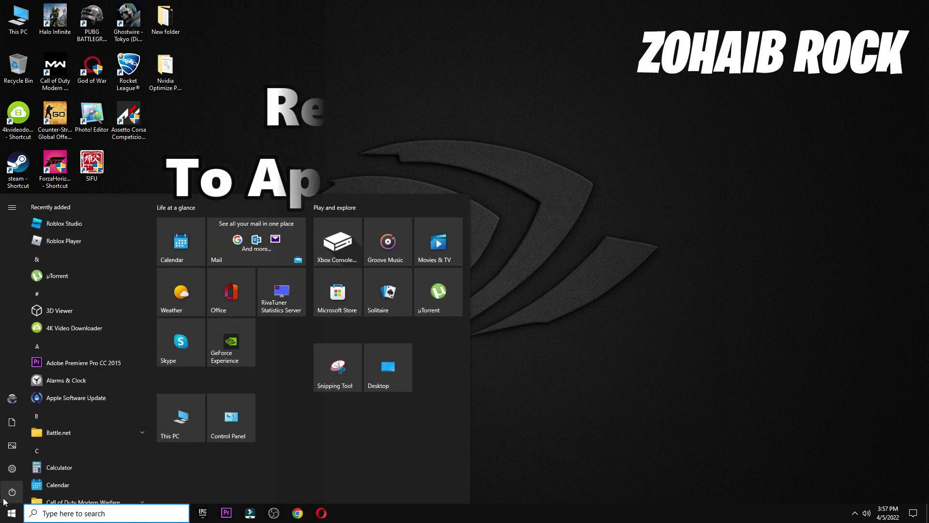
{"action": "left_click", "coordinate": [4, 497]}
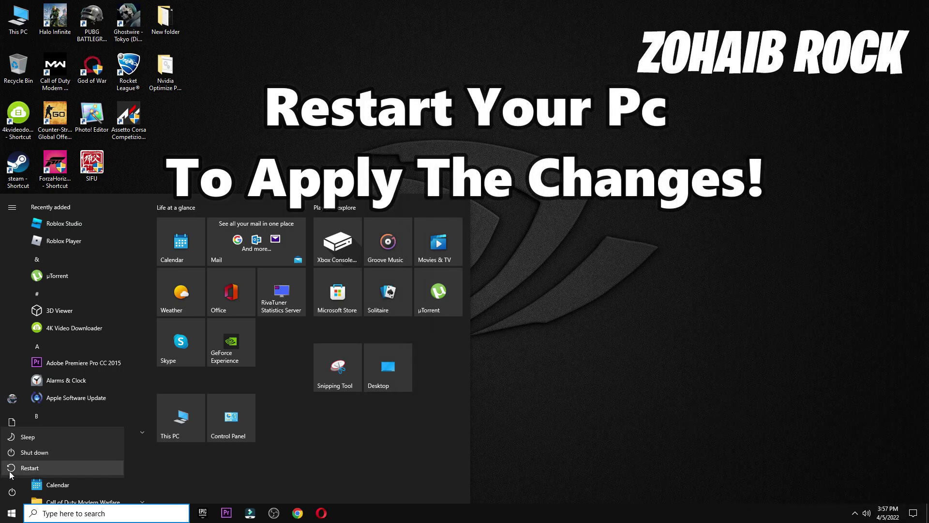